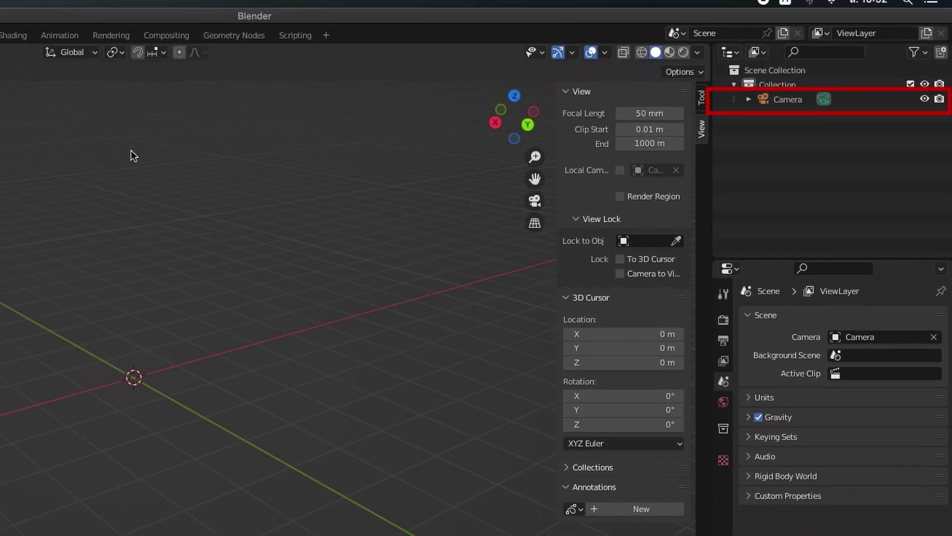
- Select the Camera in the Outliner and delete it, leaving only the grid
left_click(58, 97)
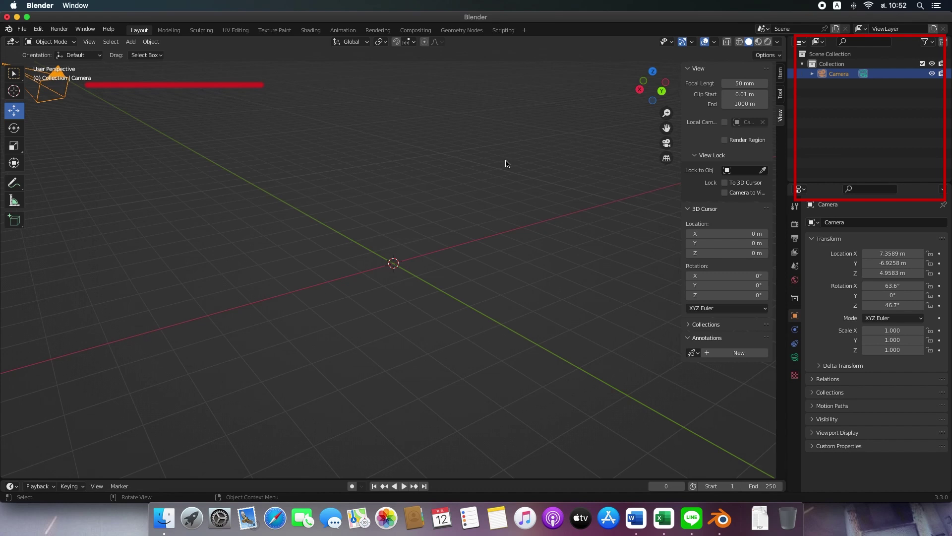
key("Delete")
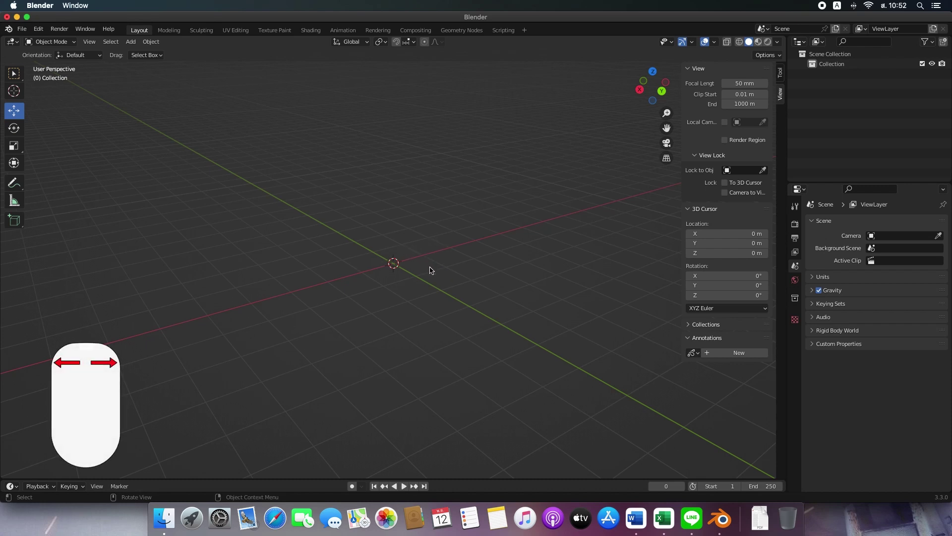
scroll(431, 270, "right", 10)
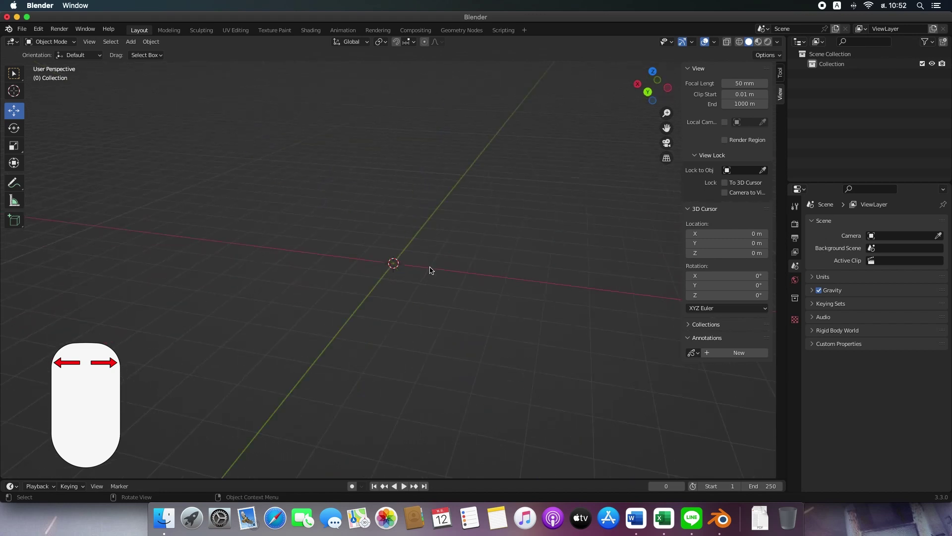
scroll(430, 270, "right", 10)
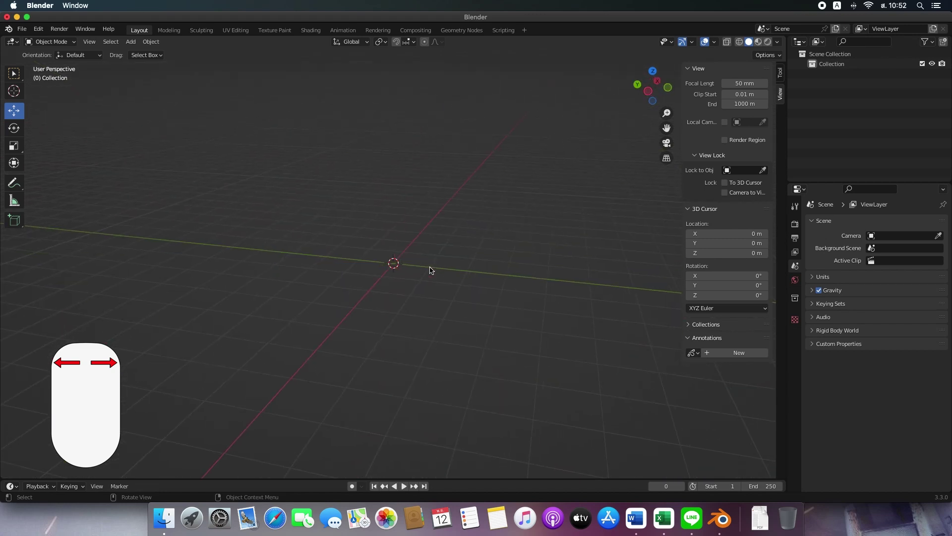
scroll(430, 270, "down", 10)
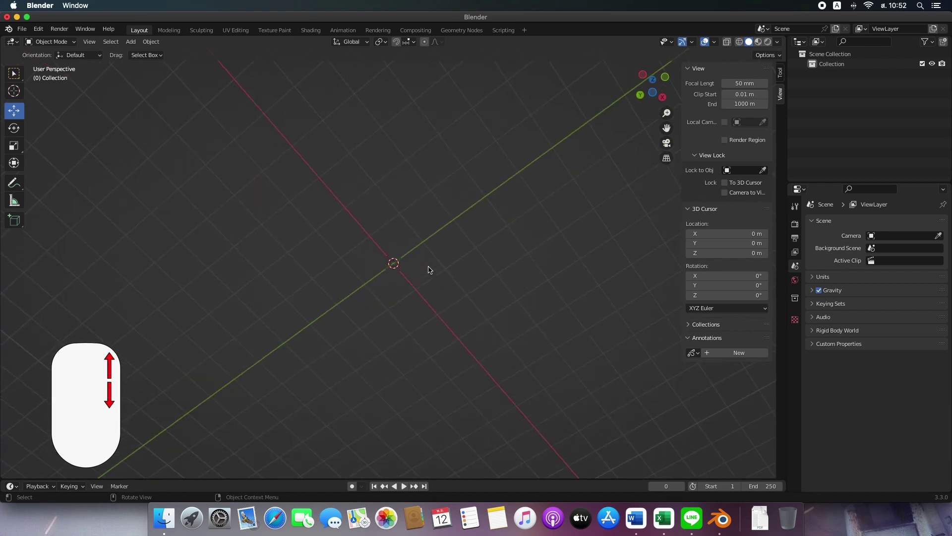
scroll(430, 270, "up", 10)
scroll(430, 271, "up", 8)
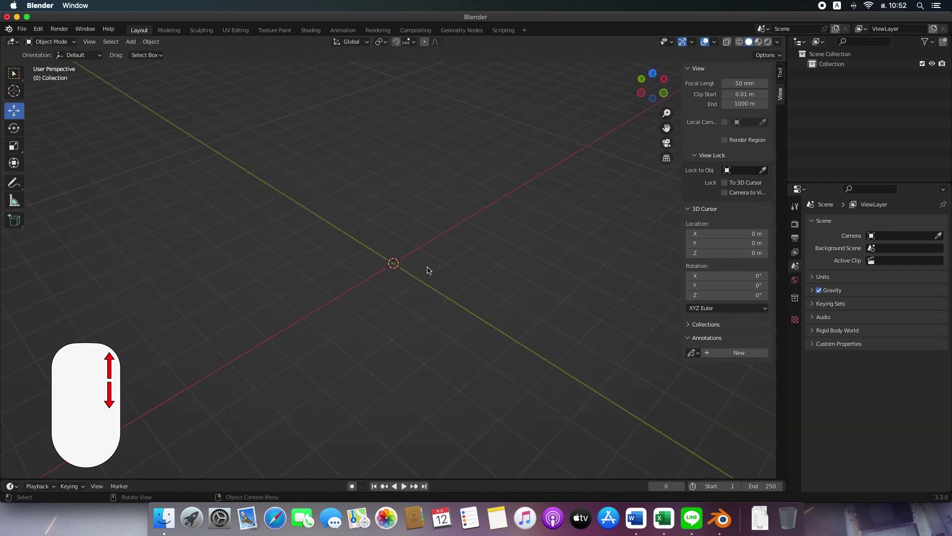
scroll(430, 271, "down", 8)
scroll(430, 270, "left", 5)
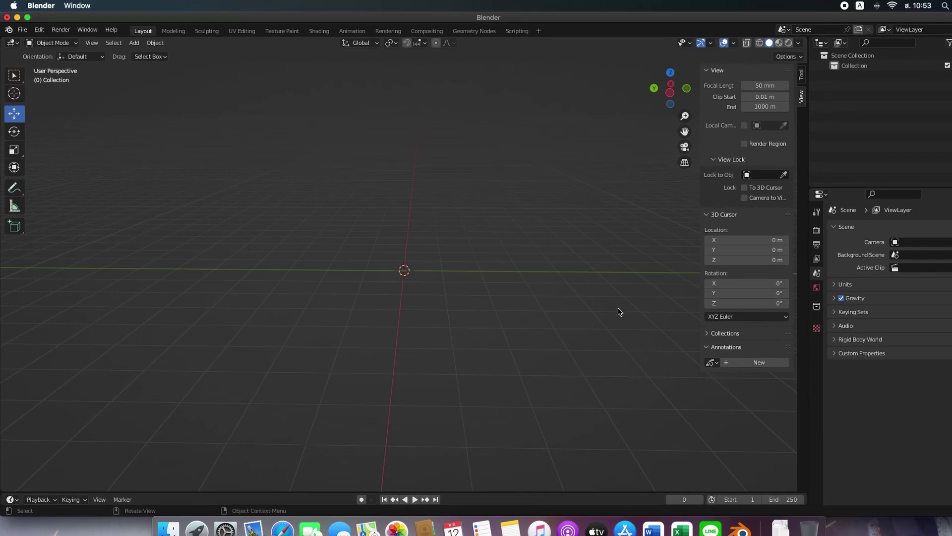
- Add a mesh Cube at the origin through Add > Mesh and orbit around it
left_click(131, 42)
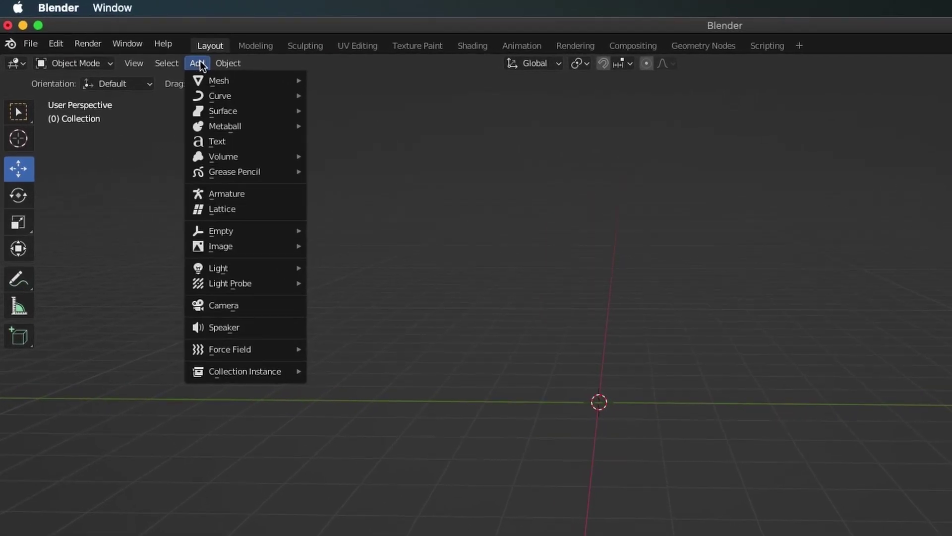
mouse_move(218, 81)
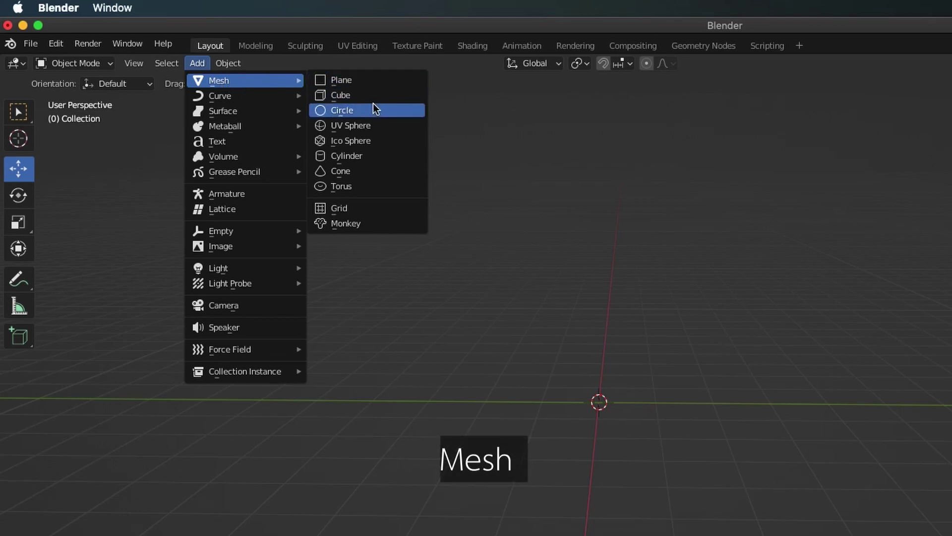
left_click(344, 99)
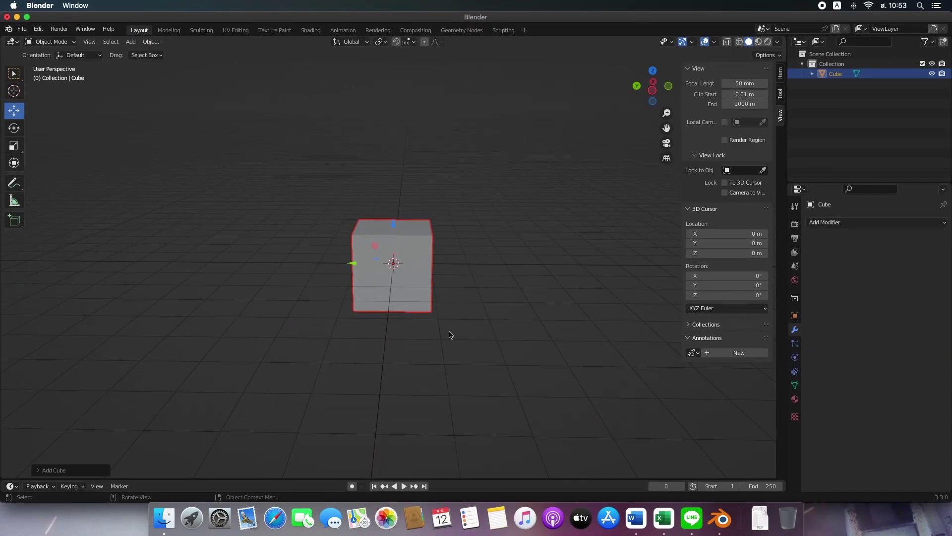
scroll(426, 317, "left", 5)
scroll(426, 317, "right", 3)
scroll(425, 319, "left", 5)
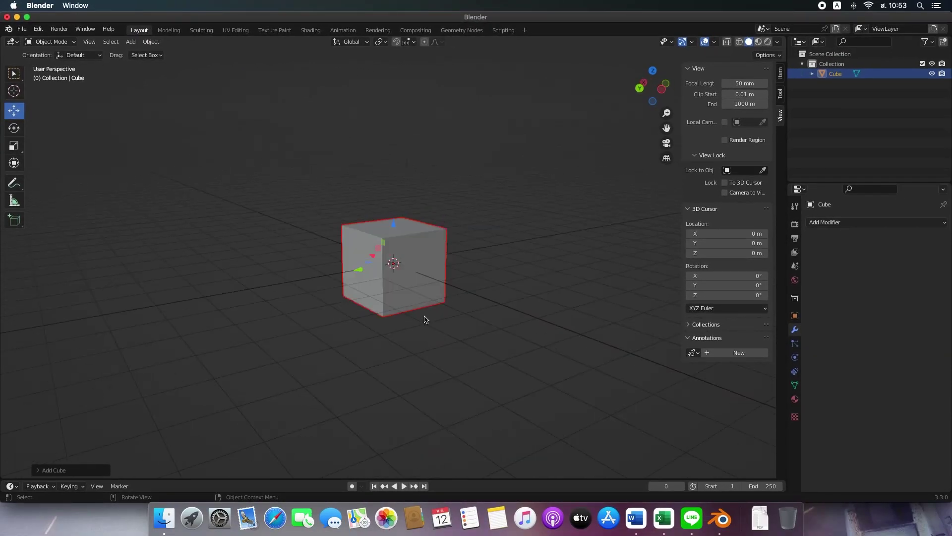
- Reselect the Cube, view it from the front, and enter Edit Mode with the whole mesh selected
left_click(498, 339)
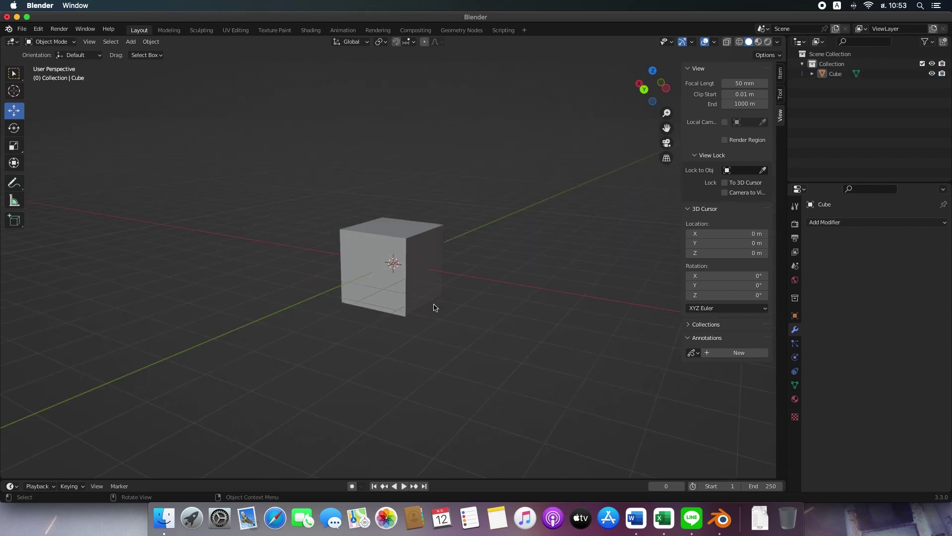
left_click(373, 243)
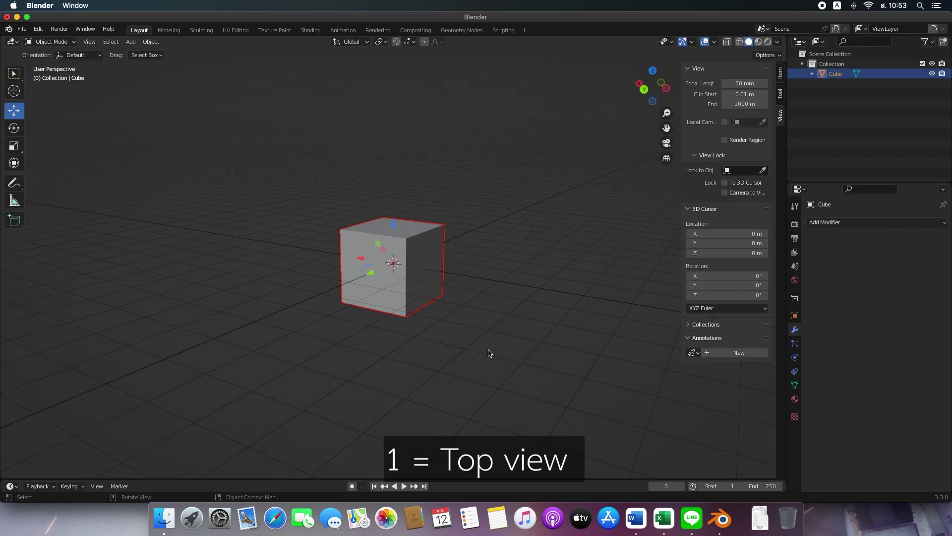
key("1")
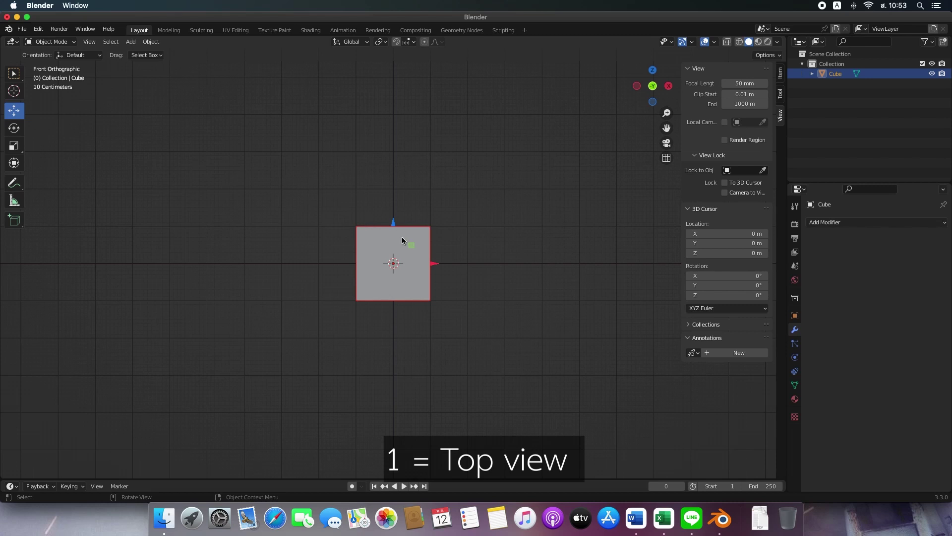
key("Tab")
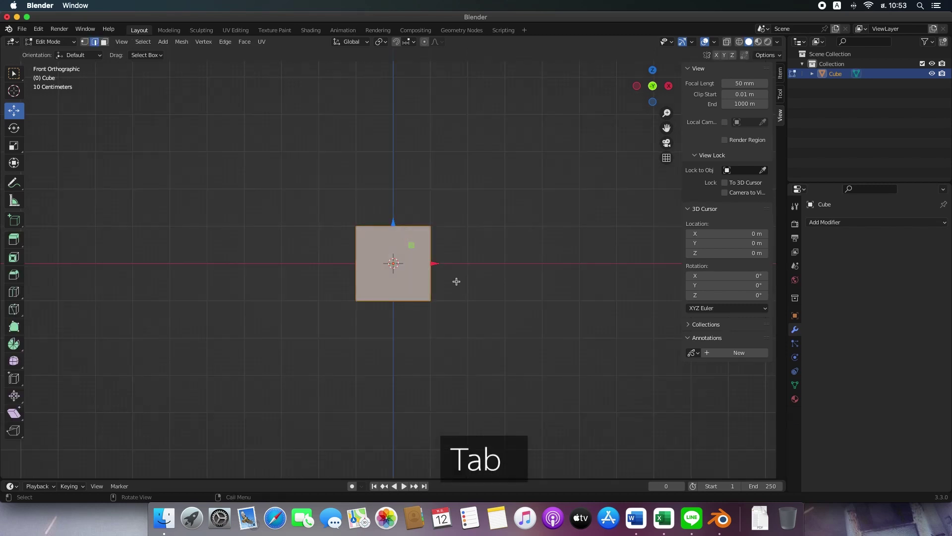
middle_click_drag(520, 285, 350, 309)
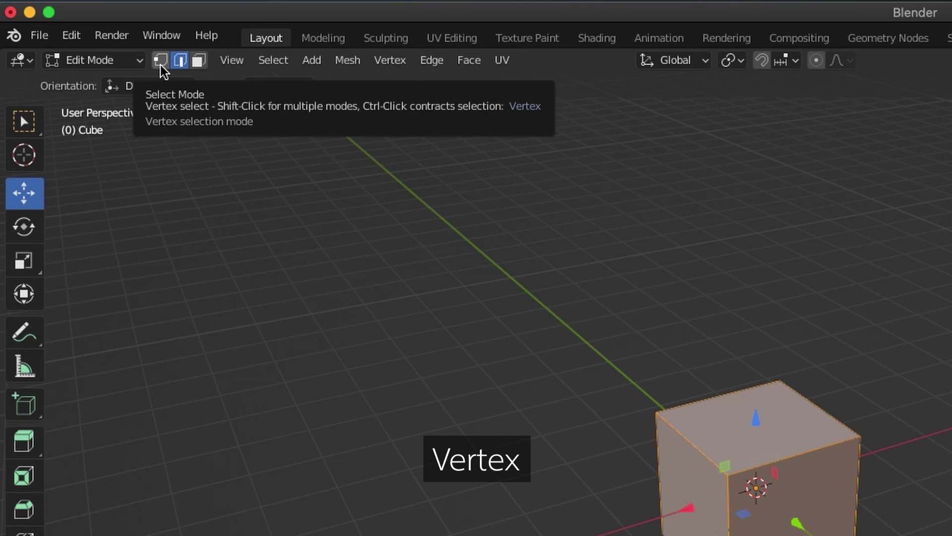
- In vertex select mode, pull the top-left vertex into a spike, then undo it
left_click(160, 64)
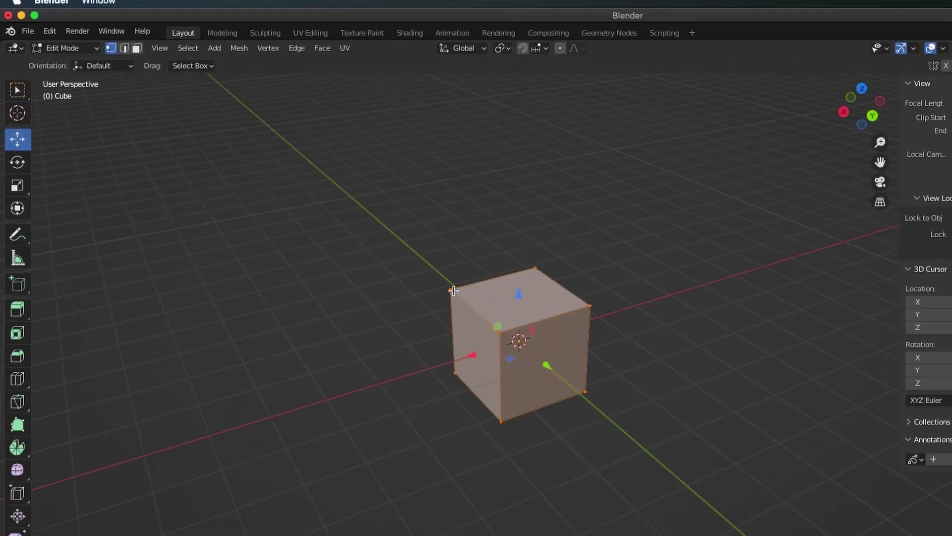
left_click(454, 291)
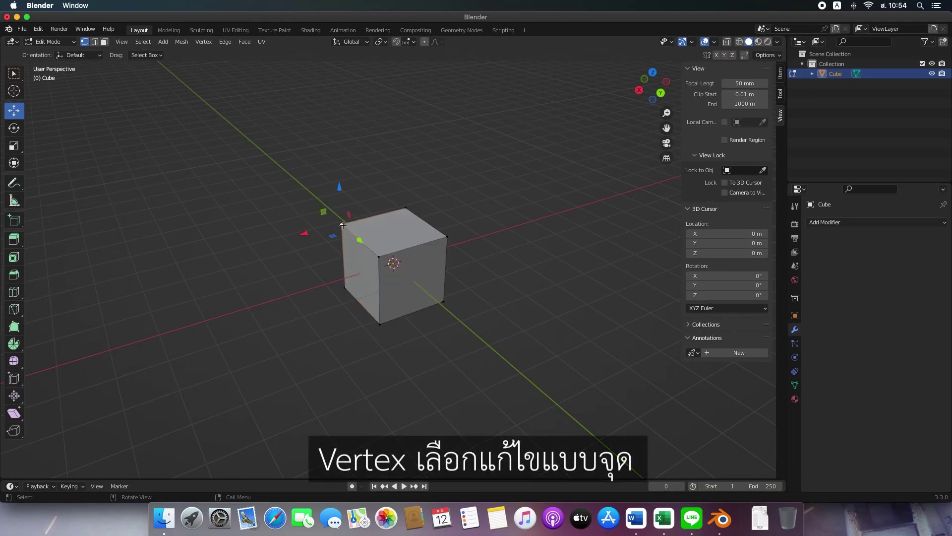
left_click_drag(333, 218, 281, 202)
key("super+z")
key("super+z")
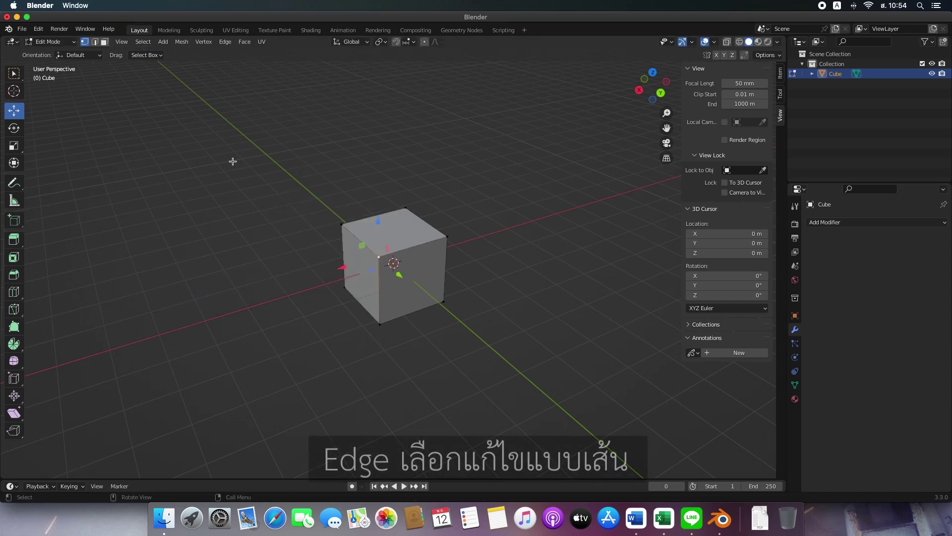
- In edge select mode, stretch the cube by moving one edge, then undo it
left_click(95, 43)
left_click(362, 242)
left_click_drag(362, 241, 326, 276)
key("ctrl+z")
key("ctrl+z")
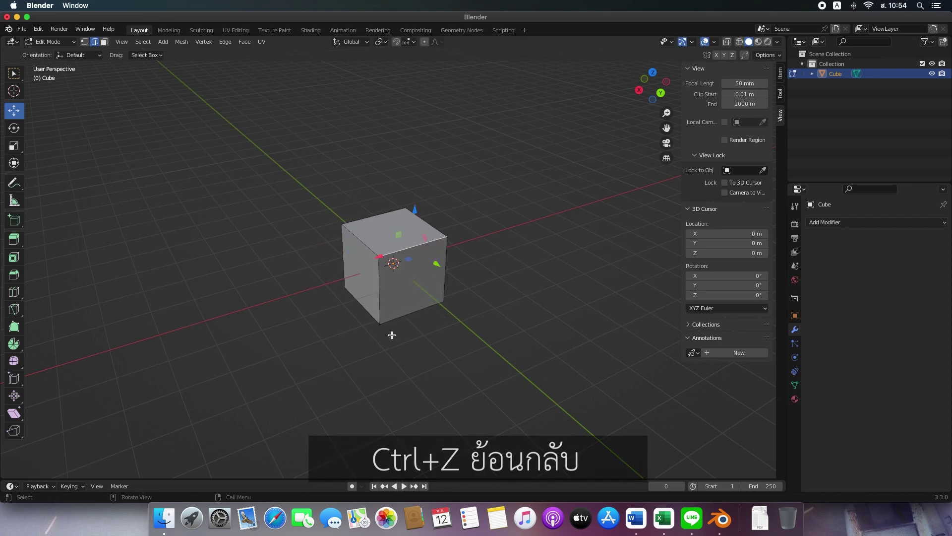
- In face select mode, pick the front-right face and toggle Local View on and off twice
left_click(104, 42)
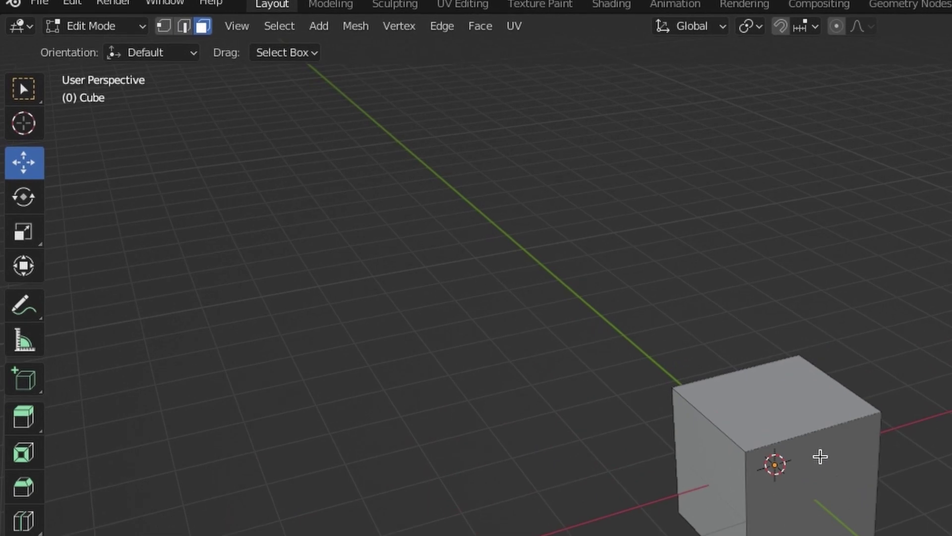
left_click(418, 260)
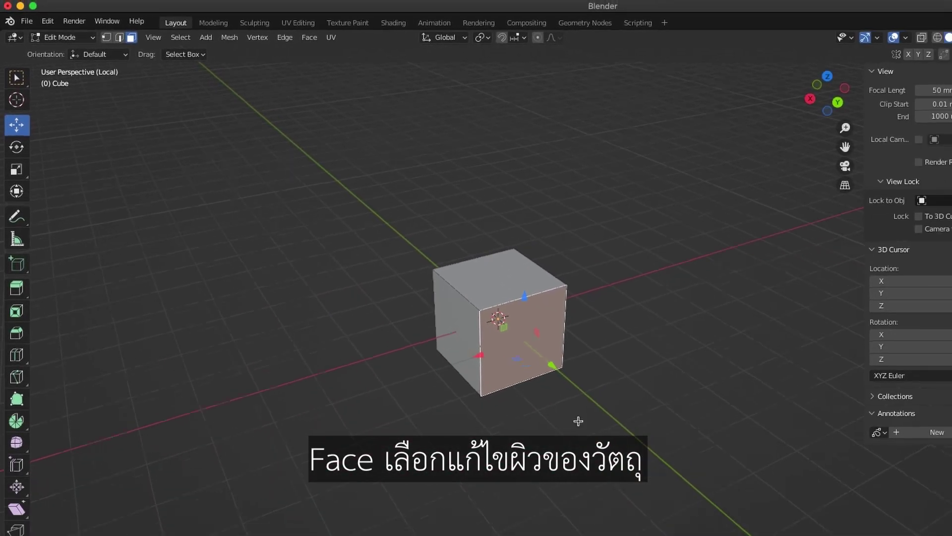
key("KP_Divide")
scroll(424, 303, "down", 4)
scroll(424, 304, "up", 7)
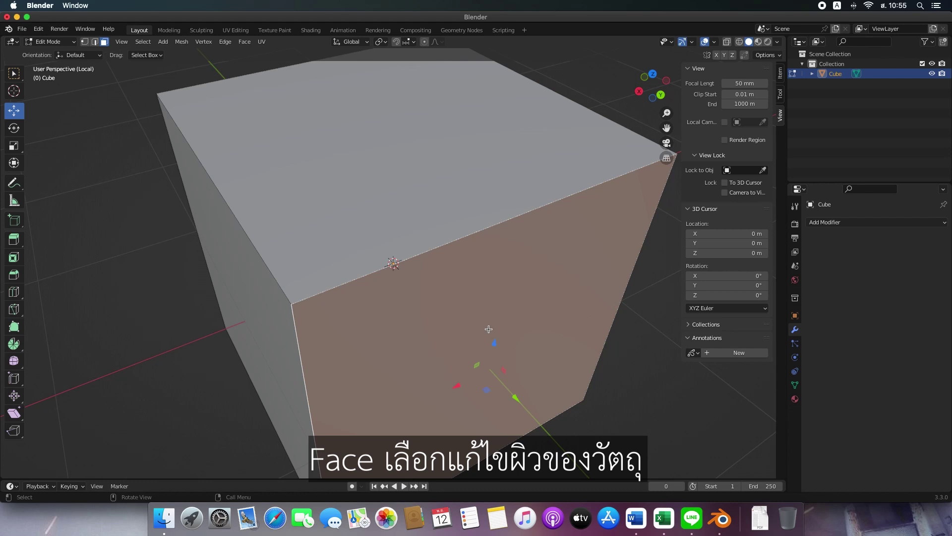
scroll(489, 329, "up", 4)
scroll(488, 329, "down", 8)
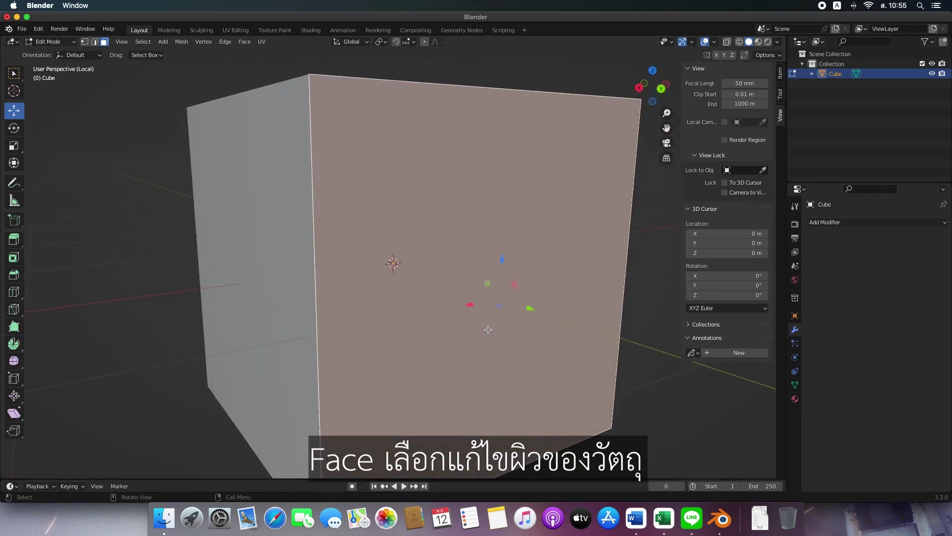
key("KP_Divide")
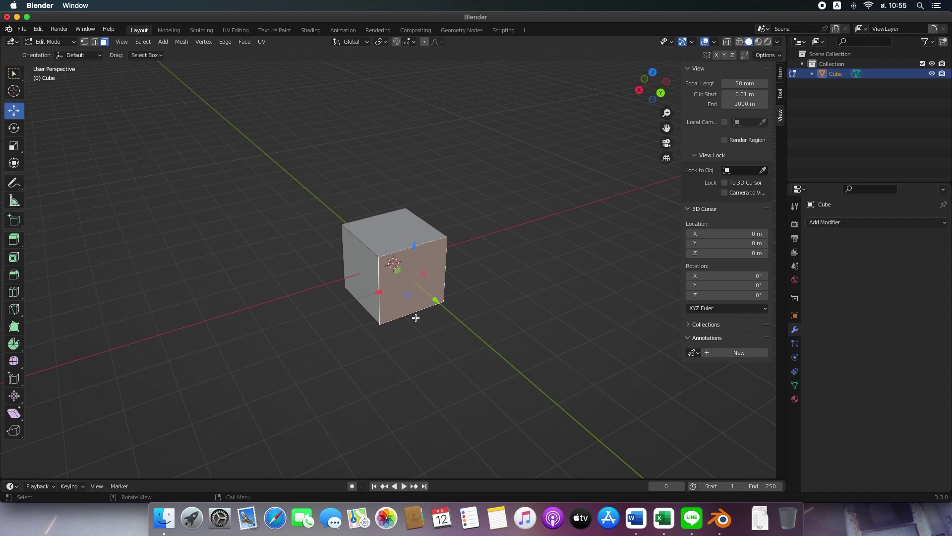
key("KP_Divide")
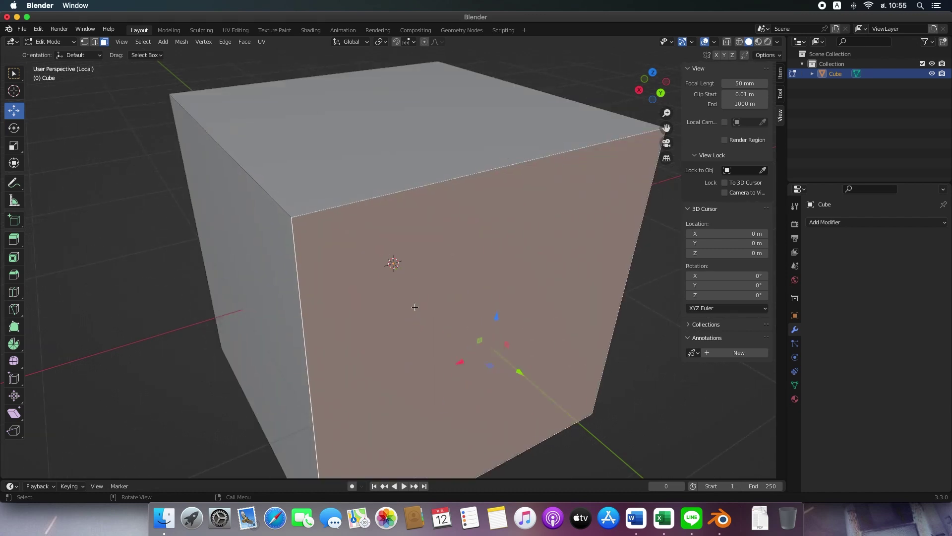
key("KP_Divide")
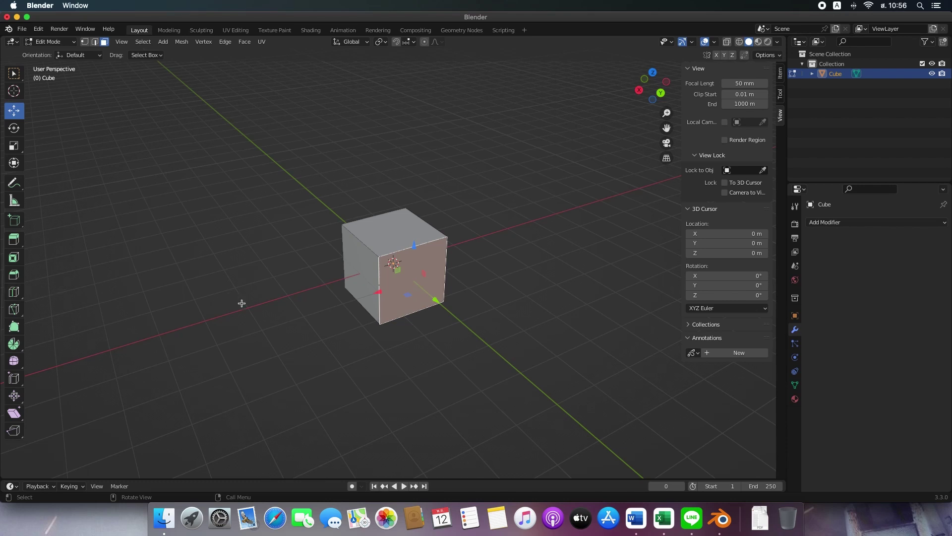
- Extrude the top face upward, then inset and extrude it into a narrower second block
left_click(394, 228)
key("e")
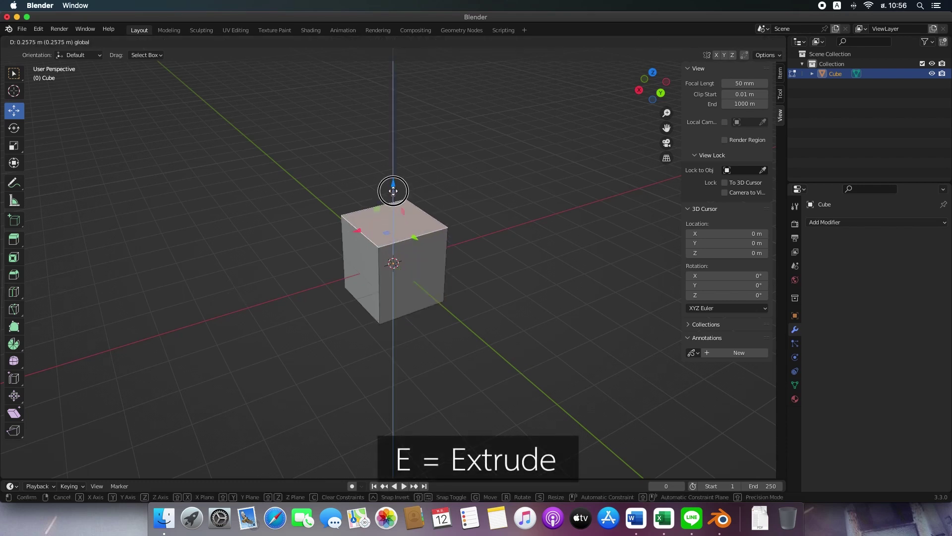
left_click(393, 153)
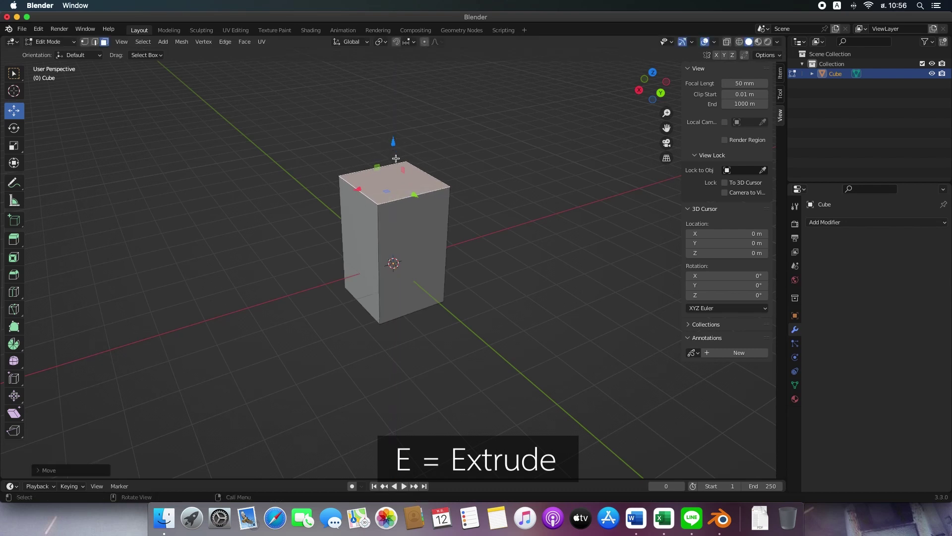
left_click(13, 258)
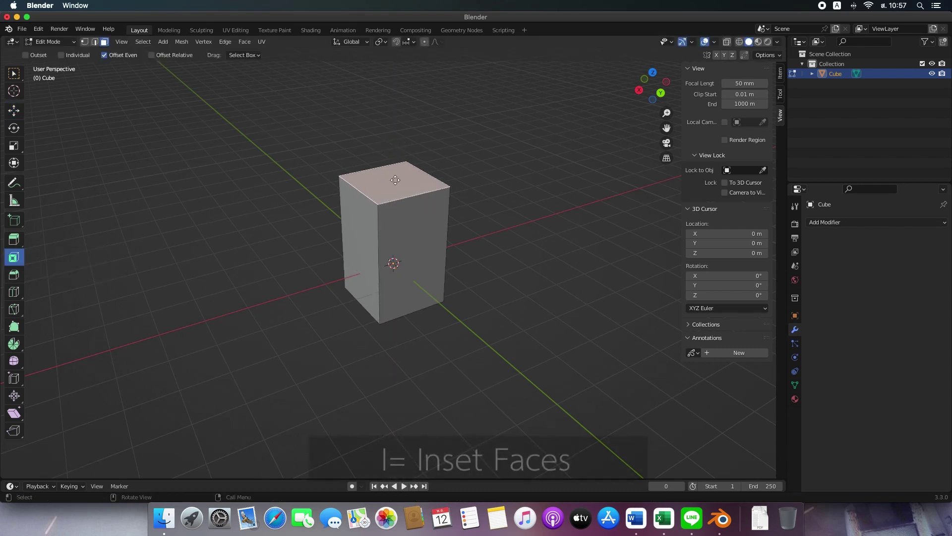
mouse_move(392, 174)
left_mouse_down()
mouse_move(399, 199)
mouse_move(390, 165)
mouse_move(391, 175)
left_mouse_up()
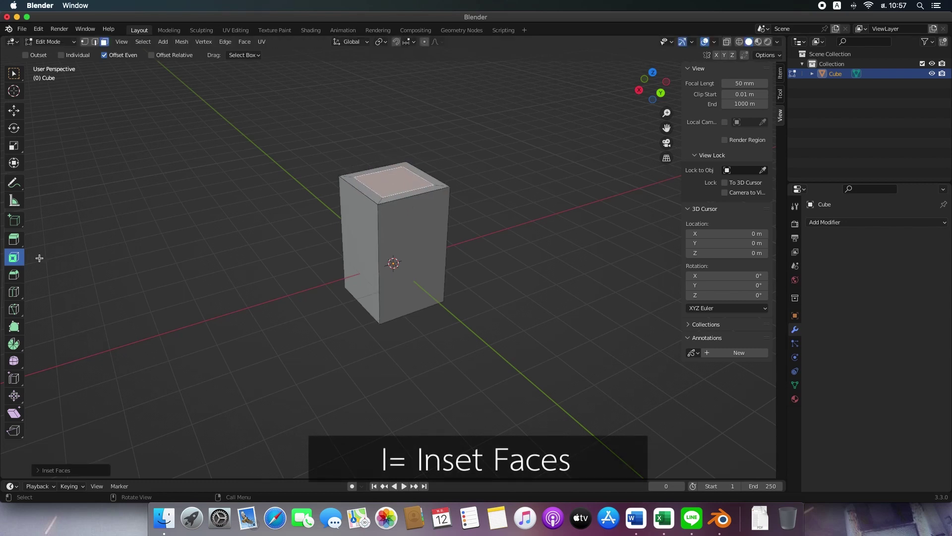
key("e")
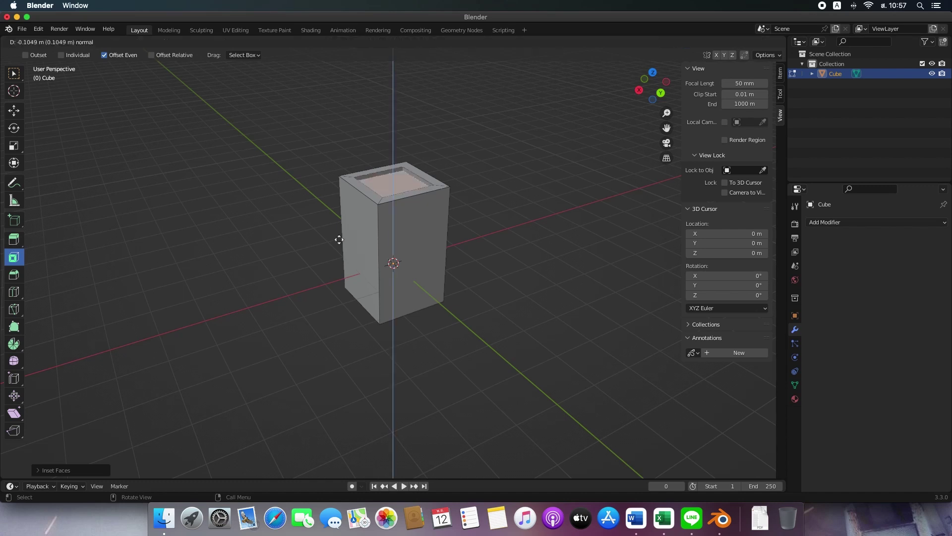
left_click(402, 198)
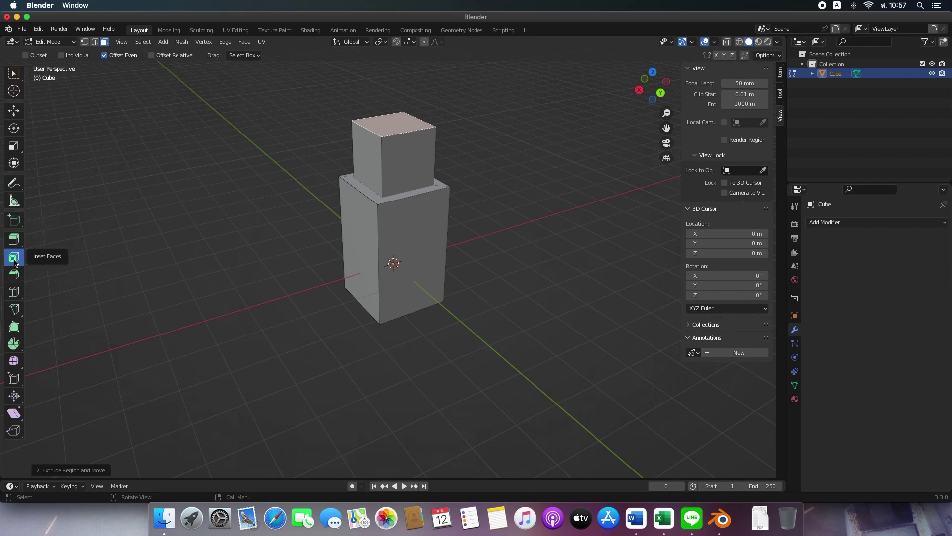
- Inset and extrude the new top face into a third block, then return to Object Mode
left_click(388, 123)
middle_click_drag(381, 118, 384, 137)
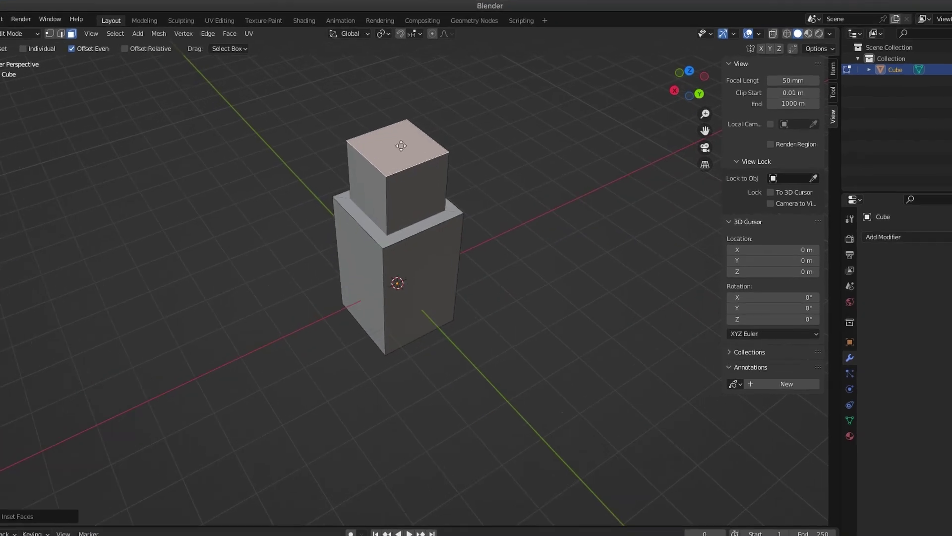
left_click(395, 149)
left_click(375, 126)
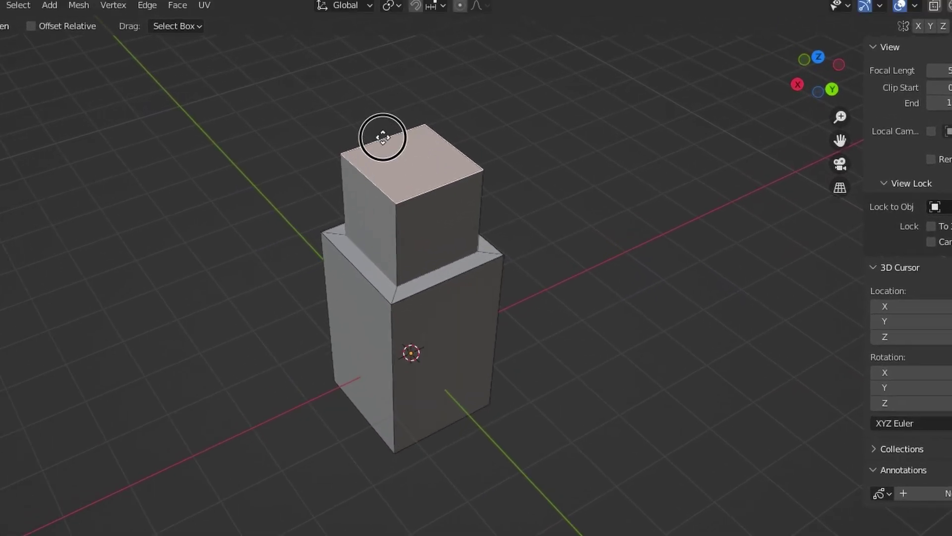
left_click_drag(383, 138, 397, 156)
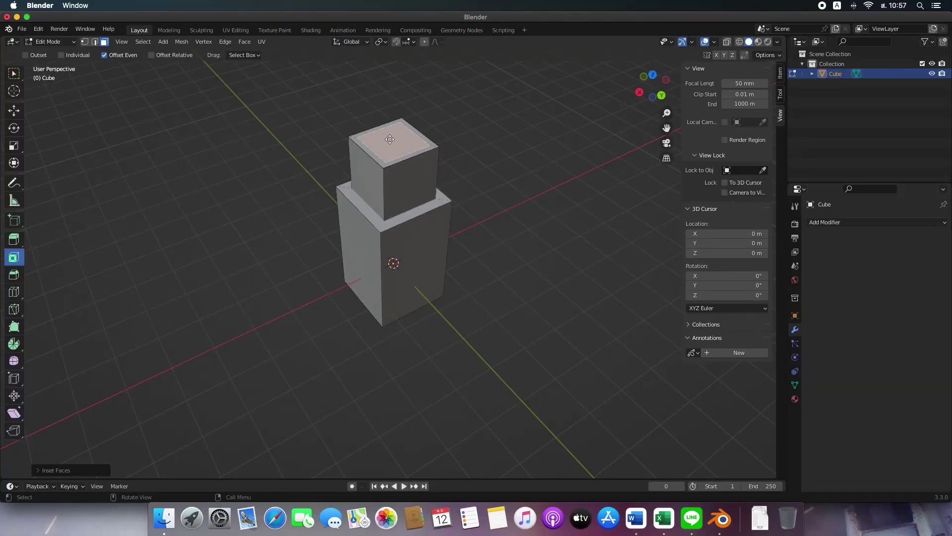
key("e")
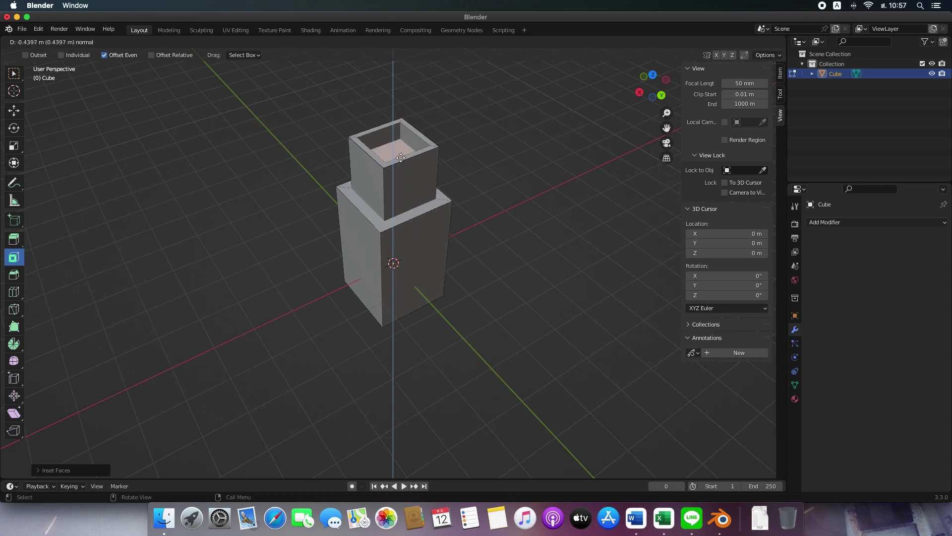
left_click(405, 104)
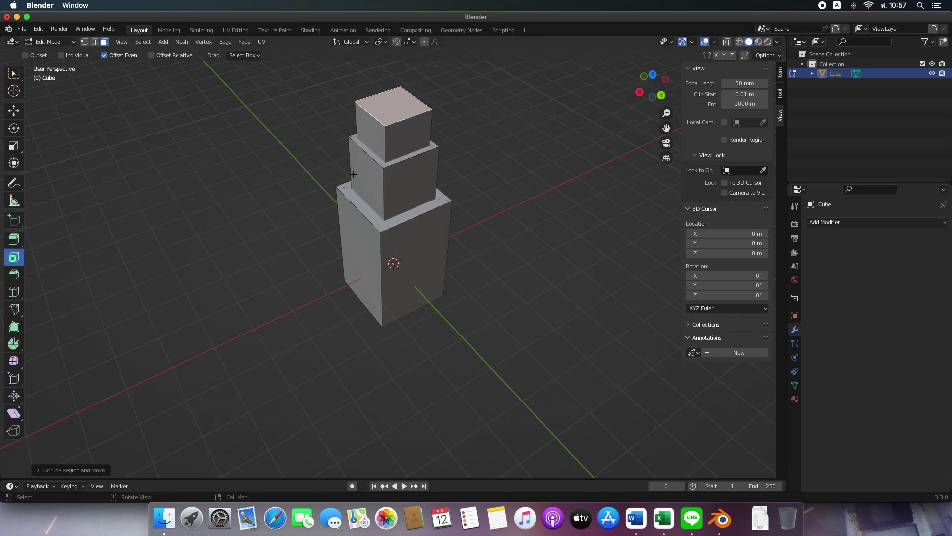
key("Tab")
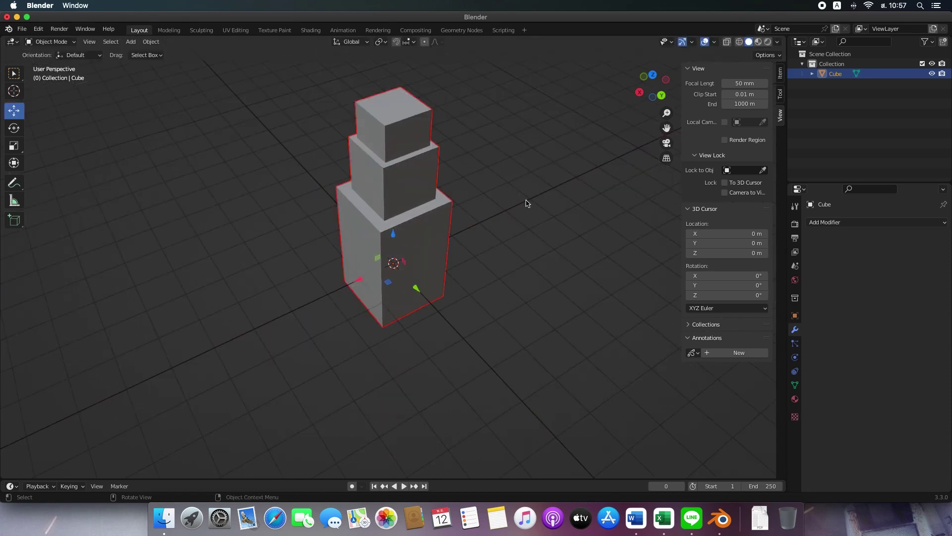
- Drag the tower along the red X arrow several metres to one side of the grid
left_click_drag(363, 282, 204, 318)
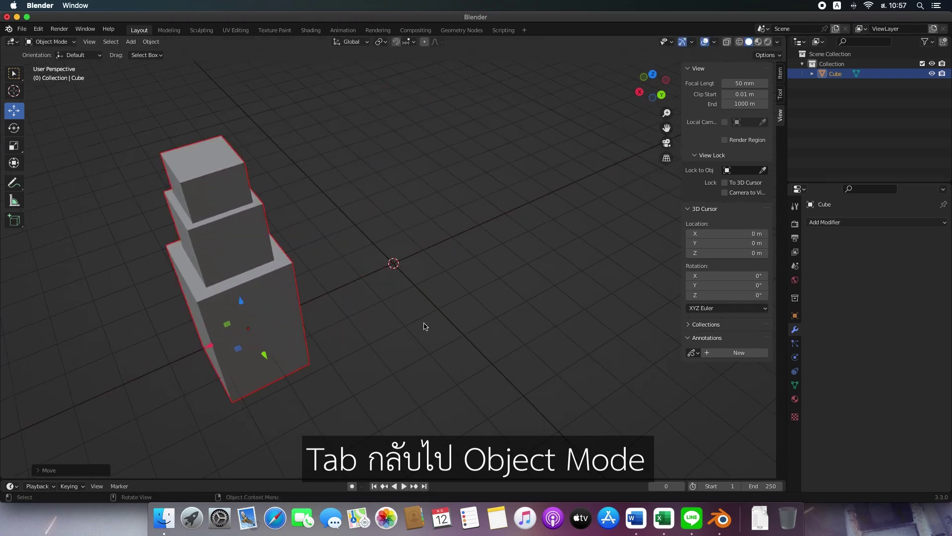
middle_click_drag(415, 323, 408, 312)
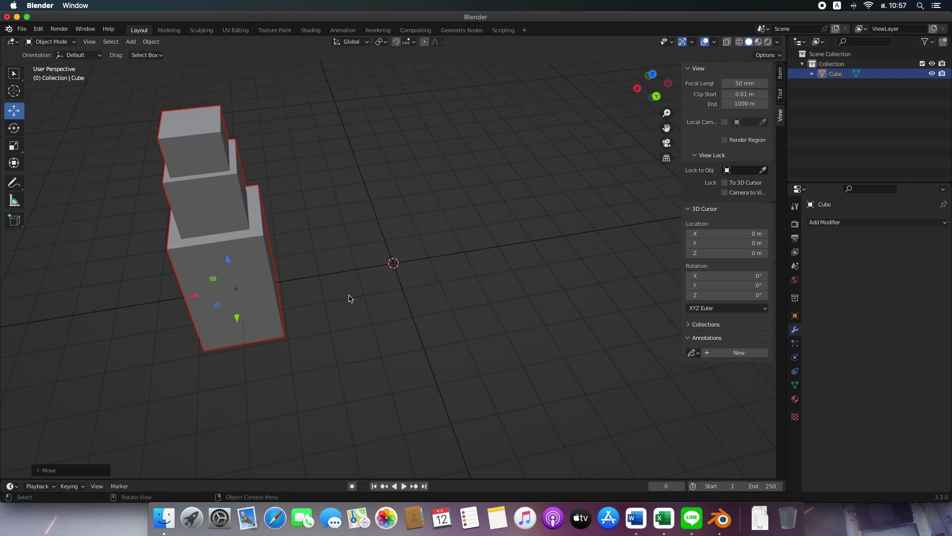
left_click(130, 43)
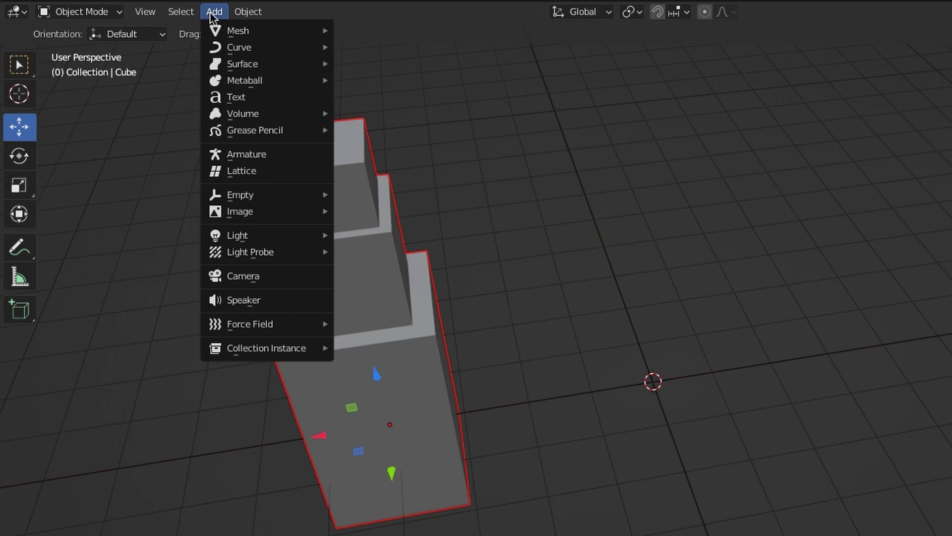
- Place a new mesh Cube, Cube.001, at the origin beside the tower
mouse_move(248, 12)
mouse_move(213, 11)
mouse_move(236, 32)
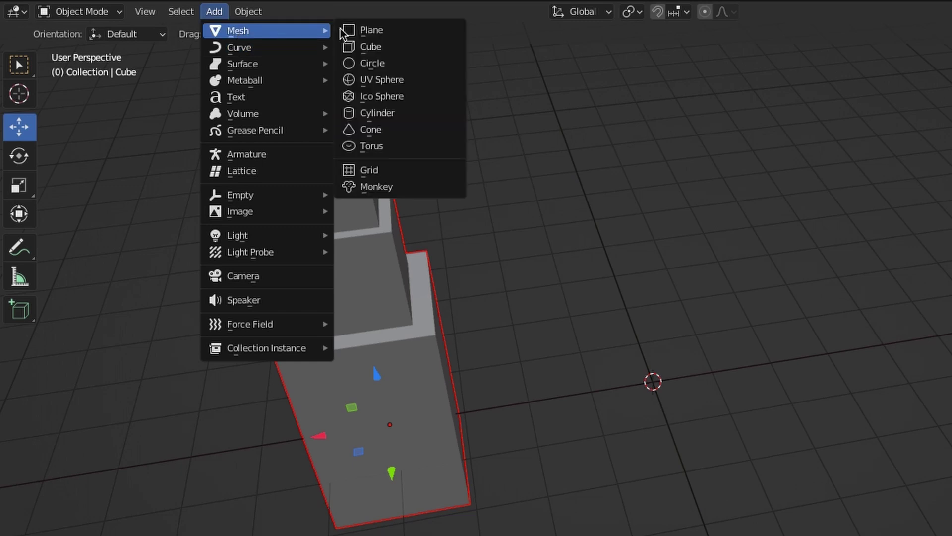
left_click(380, 49)
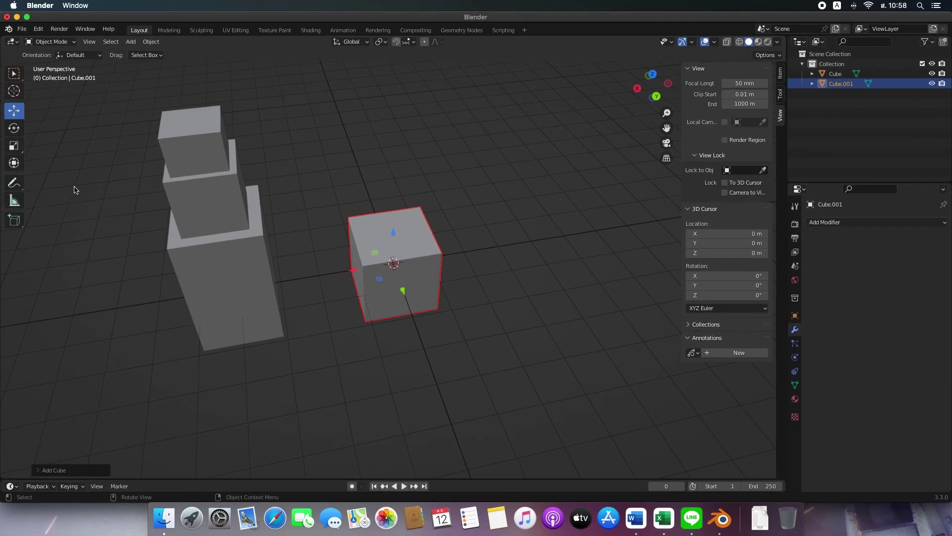
- Isolate Cube.001, enter Edit Mode, select its front face, and inset it back in the full scene
key("KP_Divide")
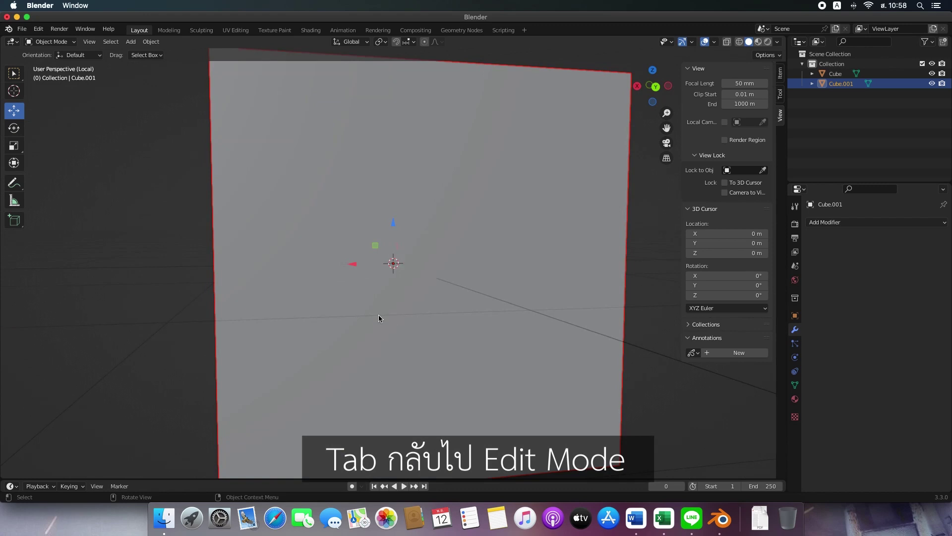
key("Tab")
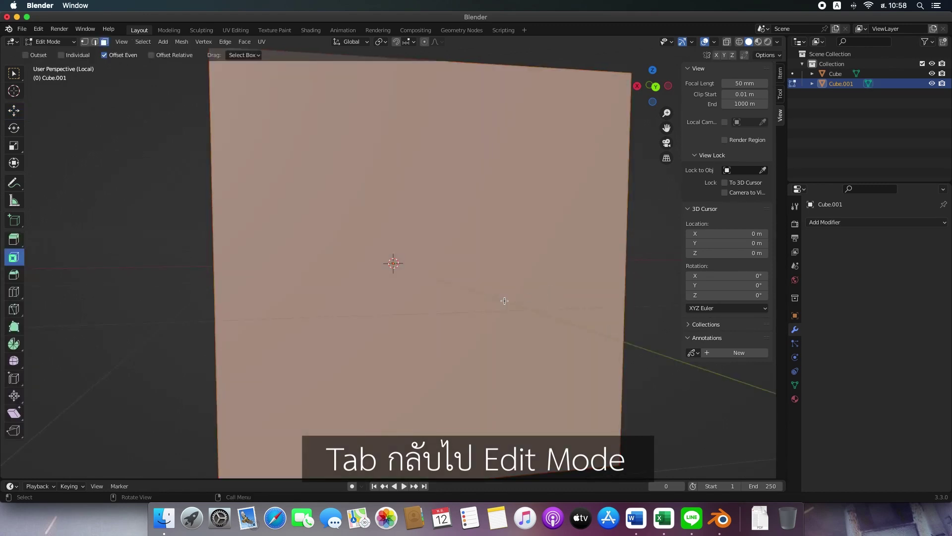
scroll(505, 300, "up", 5)
scroll(504, 301, "left", 3)
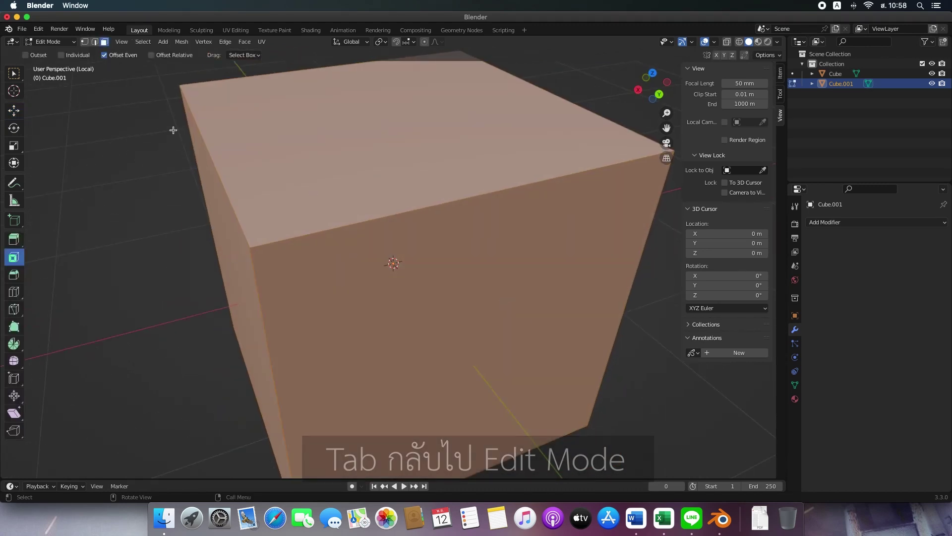
left_click(544, 301)
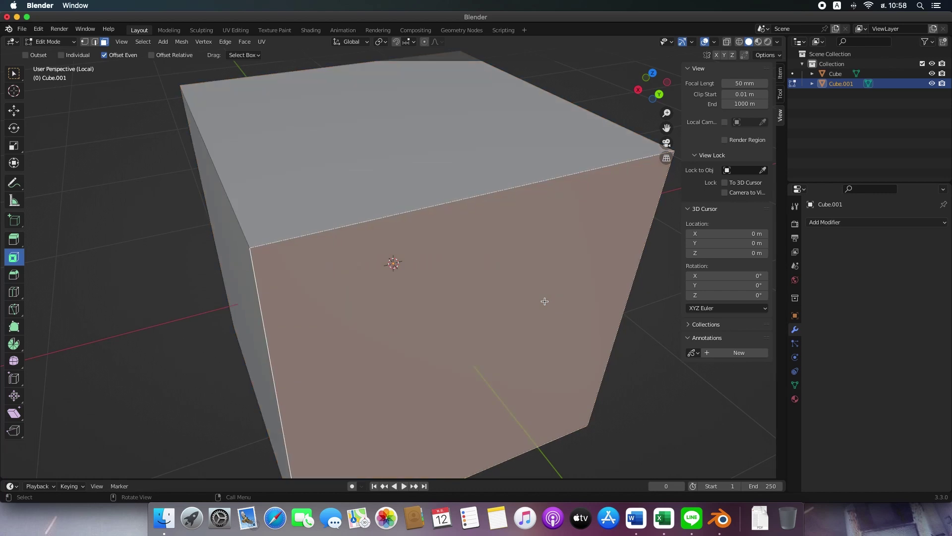
left_click_drag(443, 265, 477, 321)
left_click_drag(546, 363, 490, 334)
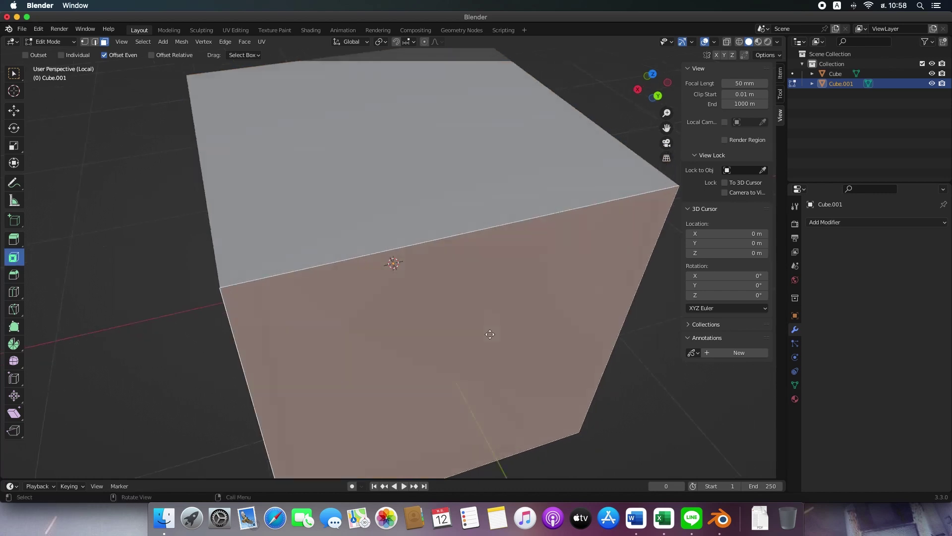
key("KP_Divide")
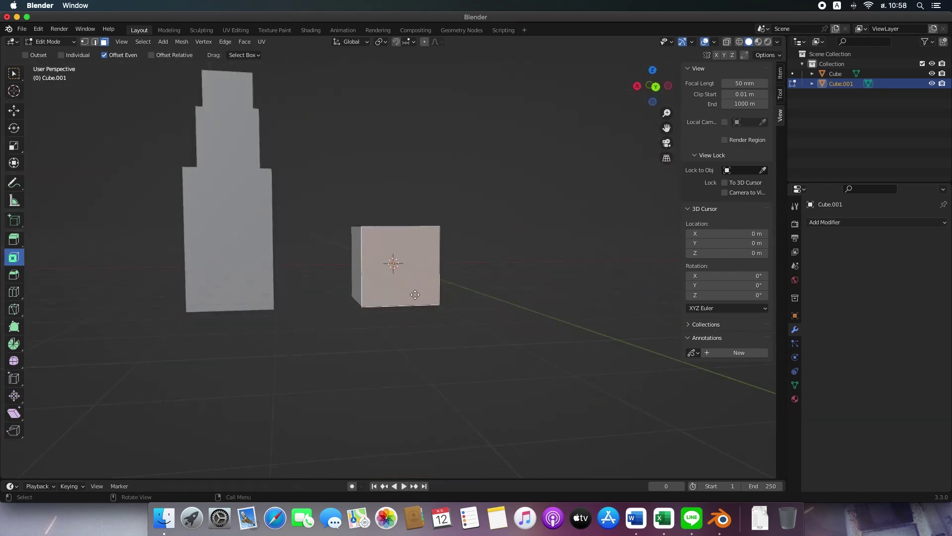
left_click_drag(407, 288, 436, 289)
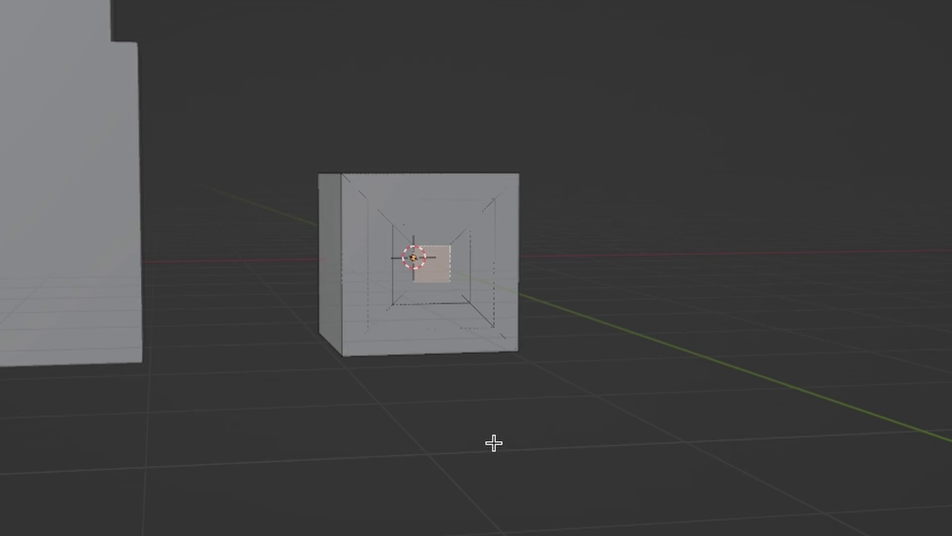
- In Local View, extrude Cube.001's small central front square outward into a long bar
middle_click_drag(494, 443, 491, 443)
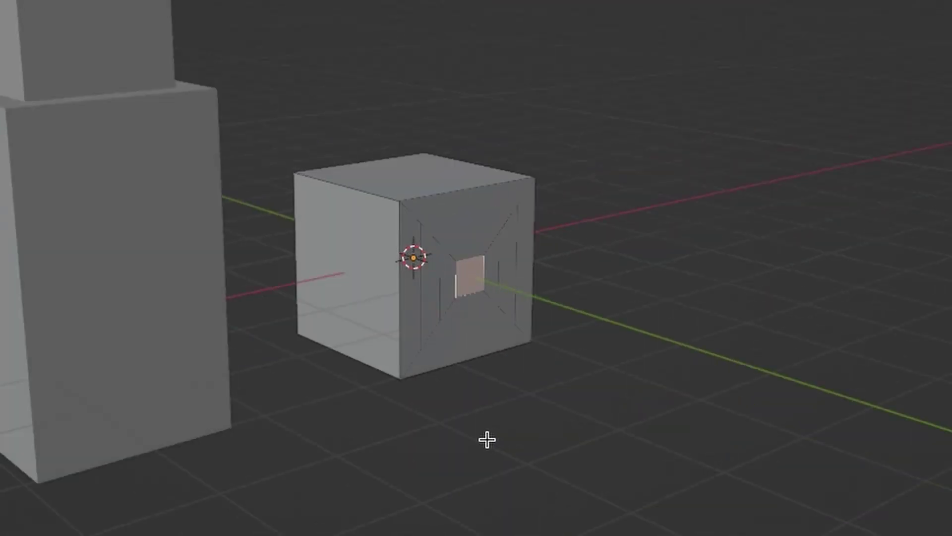
key("KP_Divide")
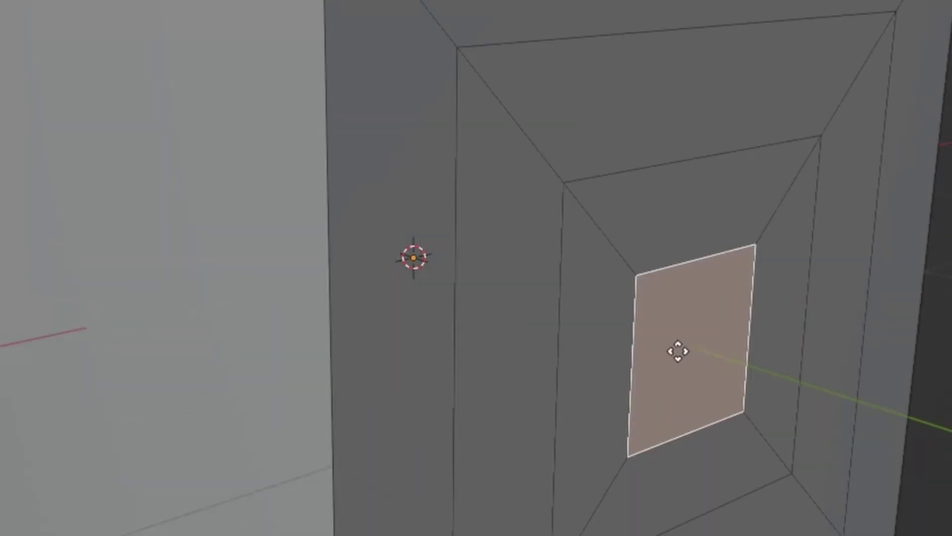
middle_click_drag(678, 350, 655, 357)
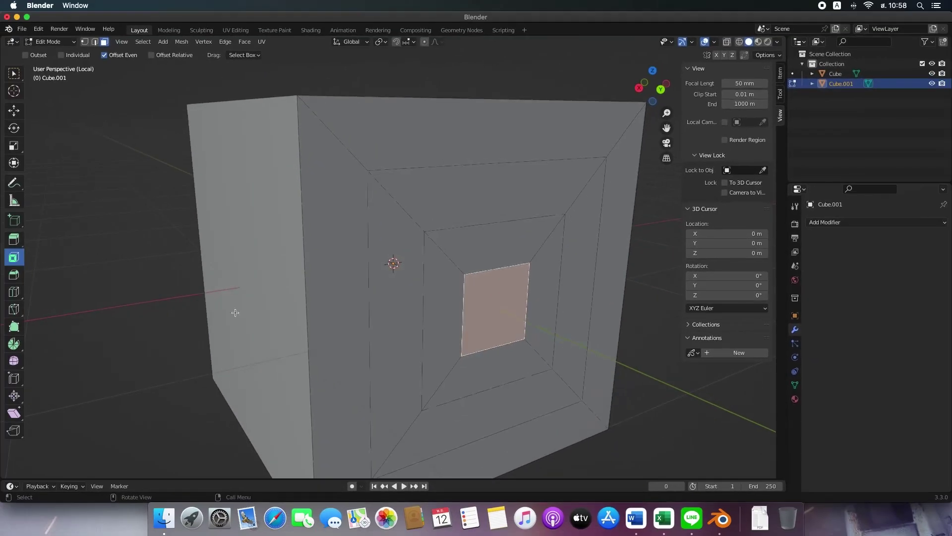
key("e")
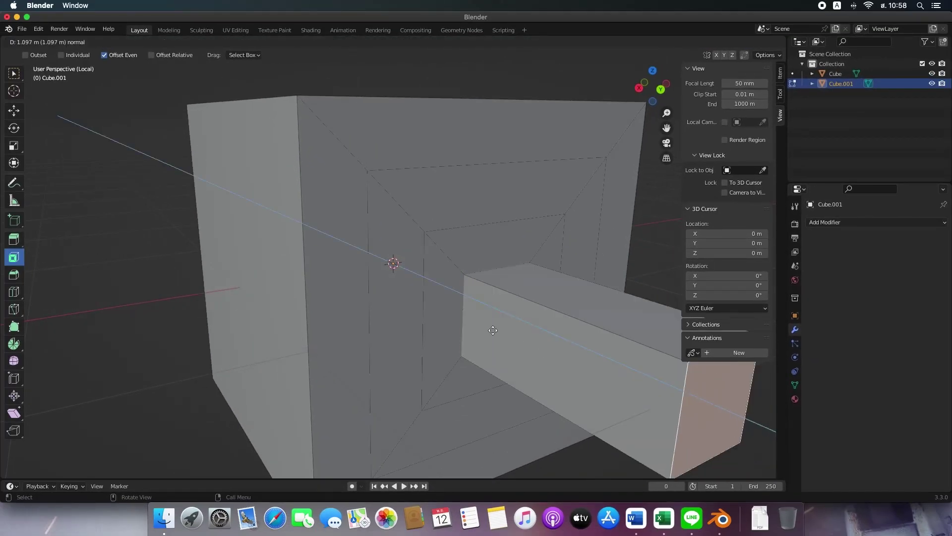
left_click(433, 322)
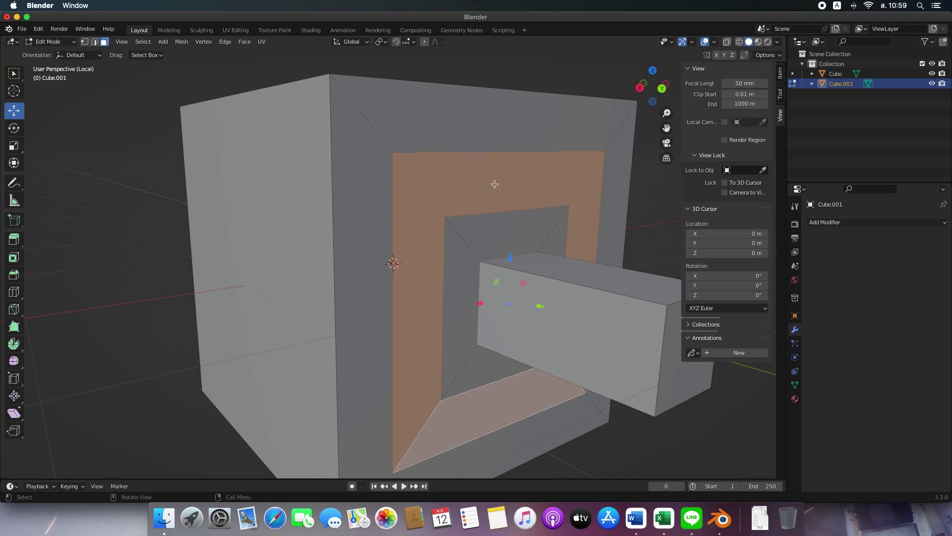
- Extrude the top, left, bottom and right frame faces outward into a raised frame, then return to Object Mode
left_click(495, 184)
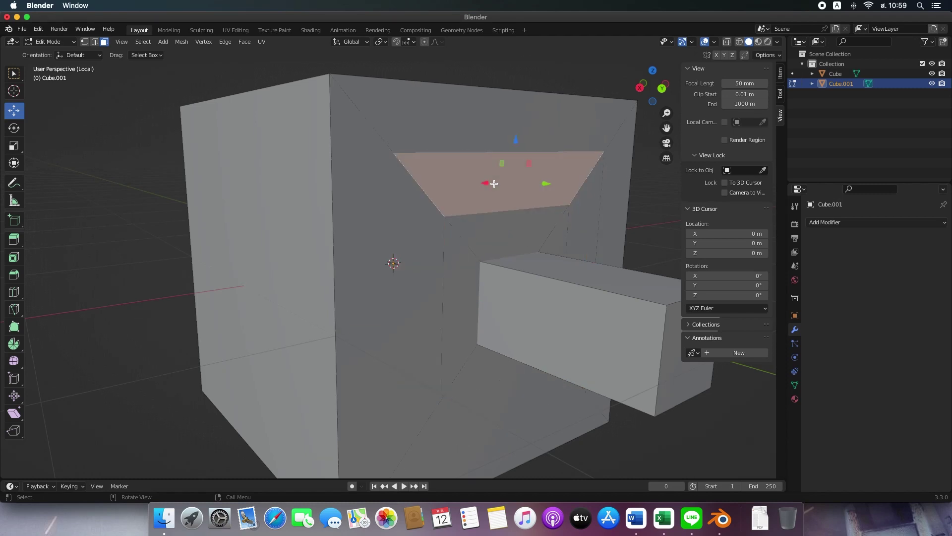
left_click(426, 283, "shift")
left_click(527, 397, "shift")
left_click(588, 213, "shift")
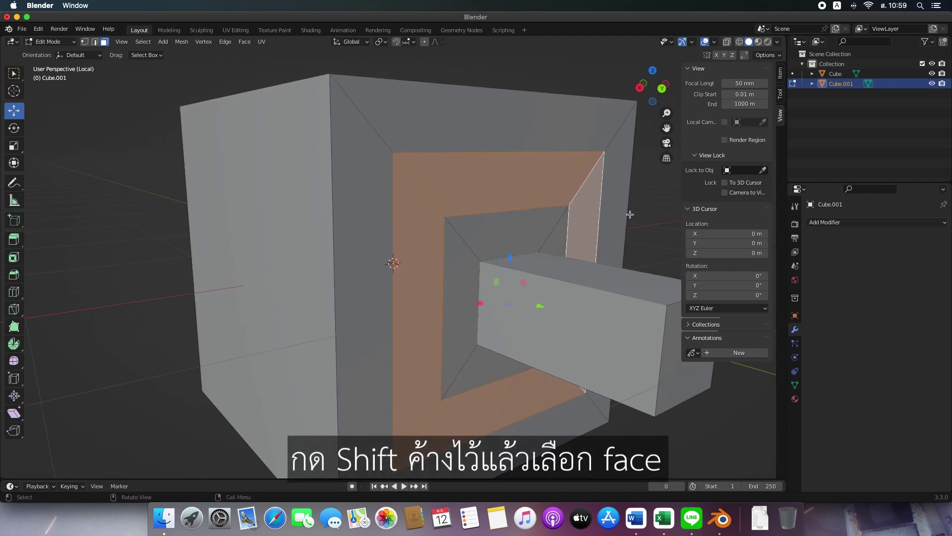
key("e")
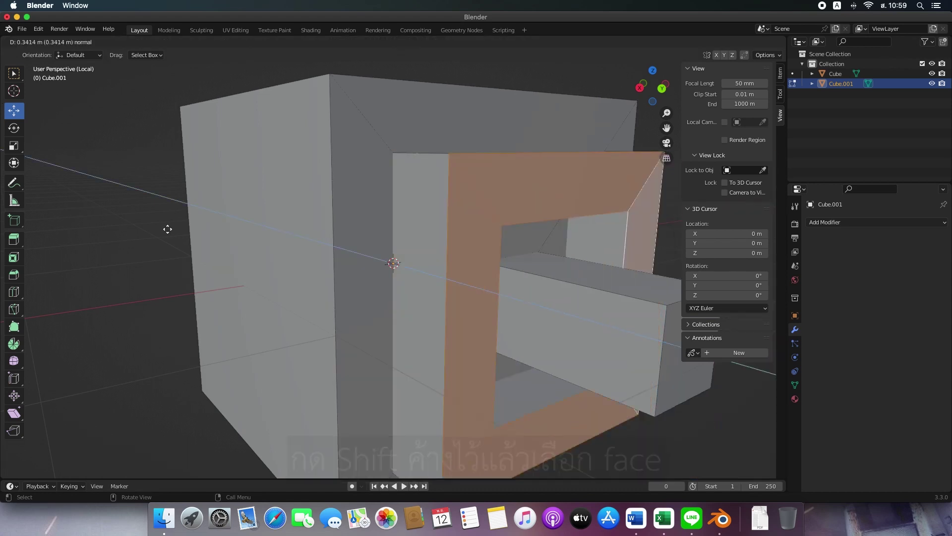
left_click(184, 240)
middle_click_drag(257, 212, 359, 293)
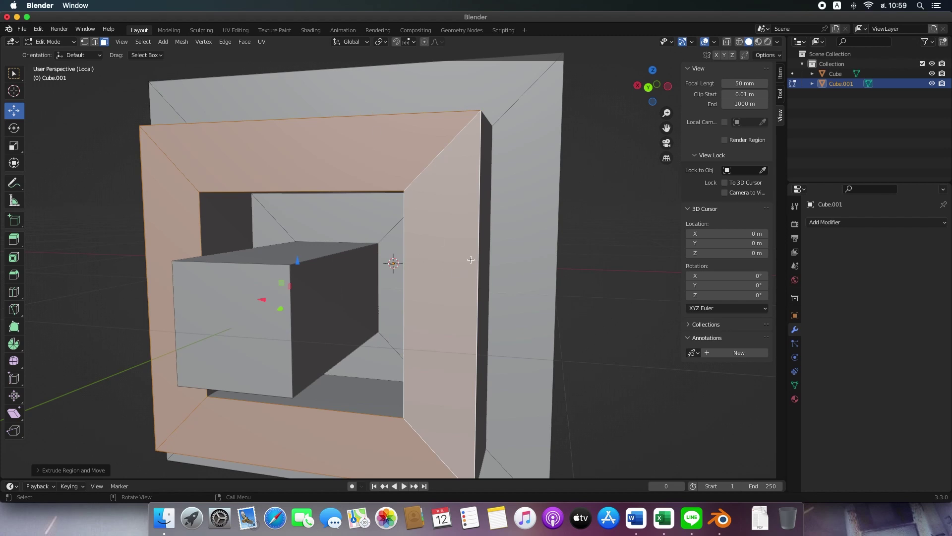
key("Tab")
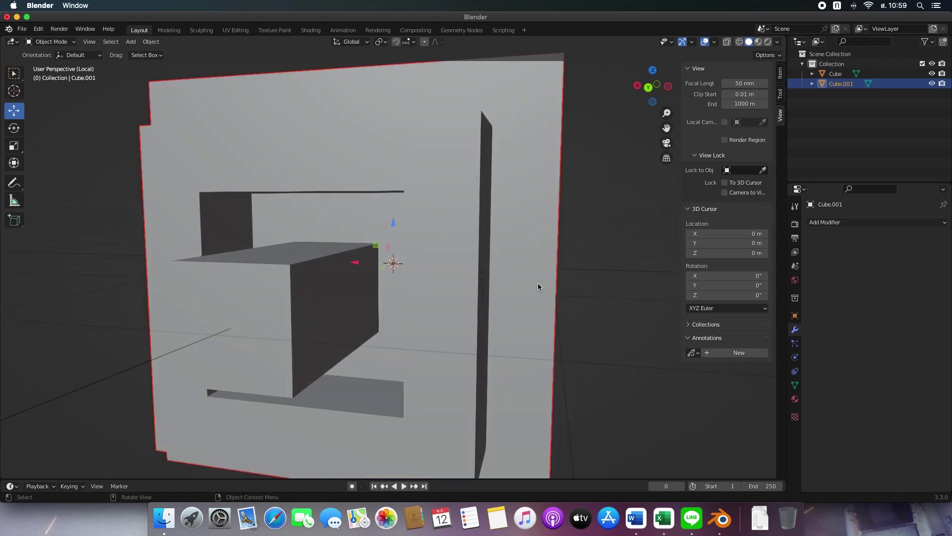
- Leave the isolated view and move the tower and Cube.001 together about 0.53 m along X
left_click(616, 276)
scroll(595, 284, "up", 10)
scroll(595, 284, "down", 10)
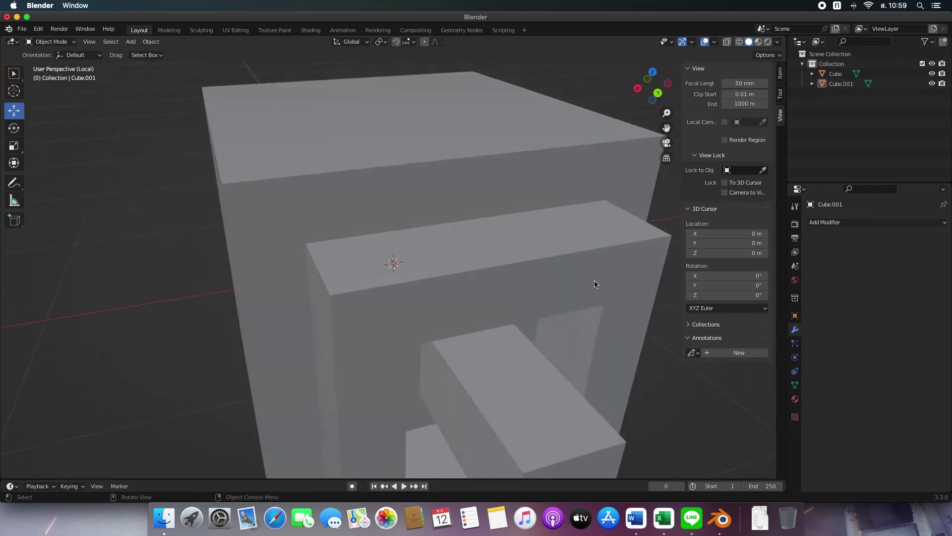
scroll(593, 284, "left", 8)
key("slash")
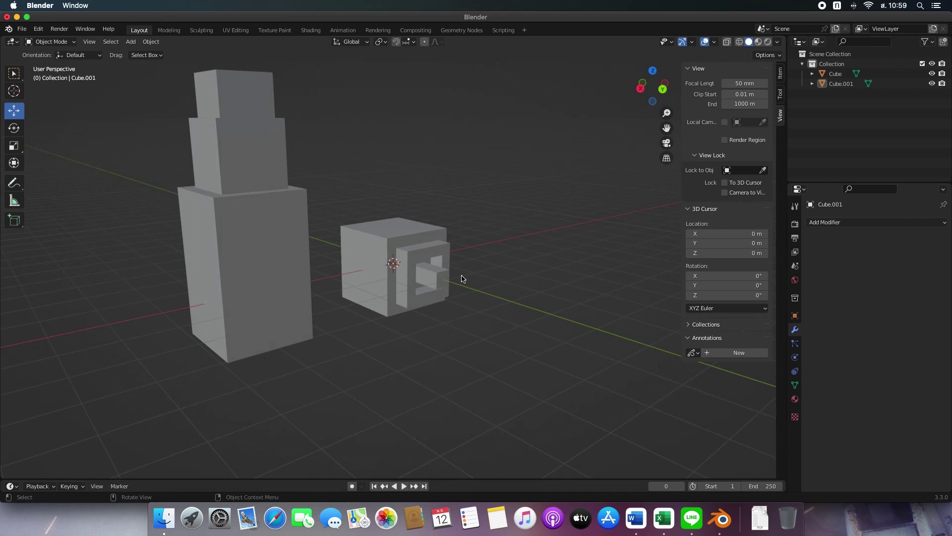
left_click_drag(525, 399, 131, 141)
left_click_drag(294, 285, 200, 304)
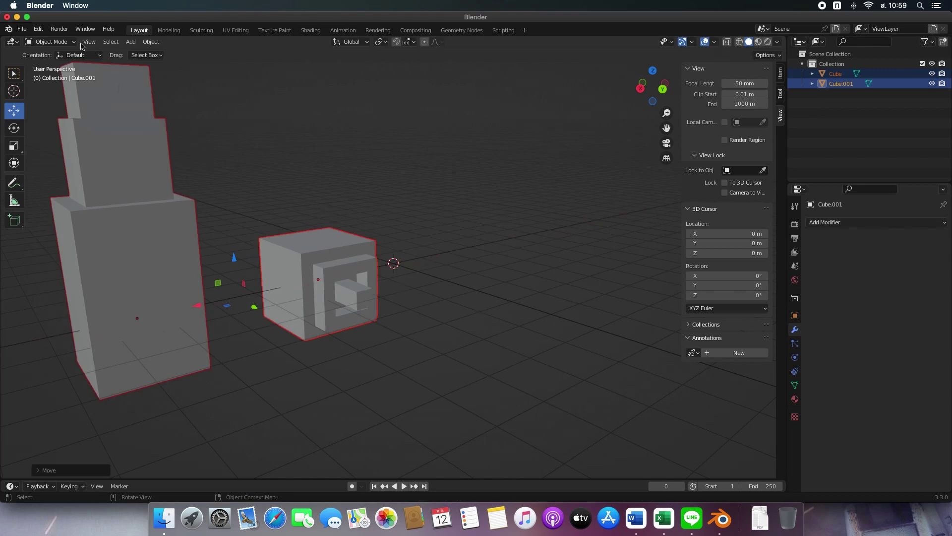
- Add a new cube at the origin and slide Cube.001 left toward the tower
left_click(131, 43)
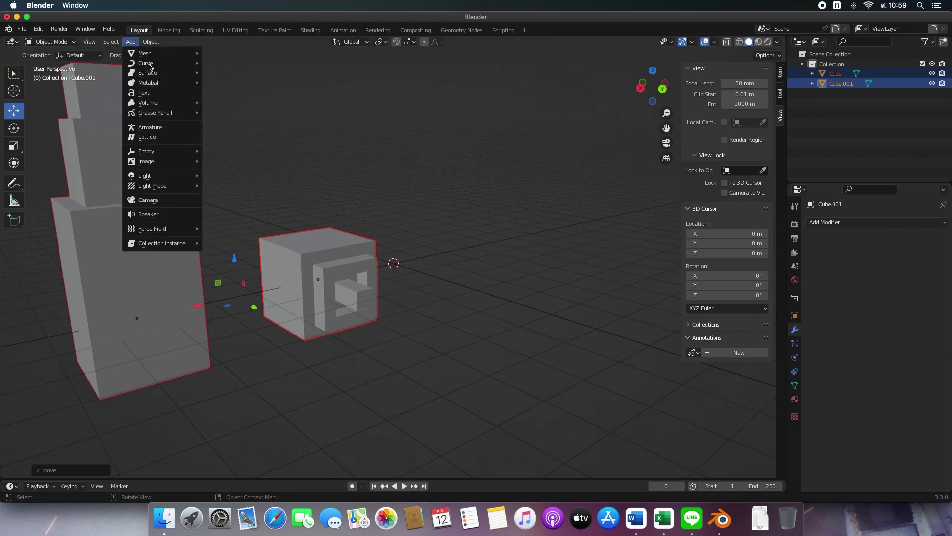
mouse_move(149, 54)
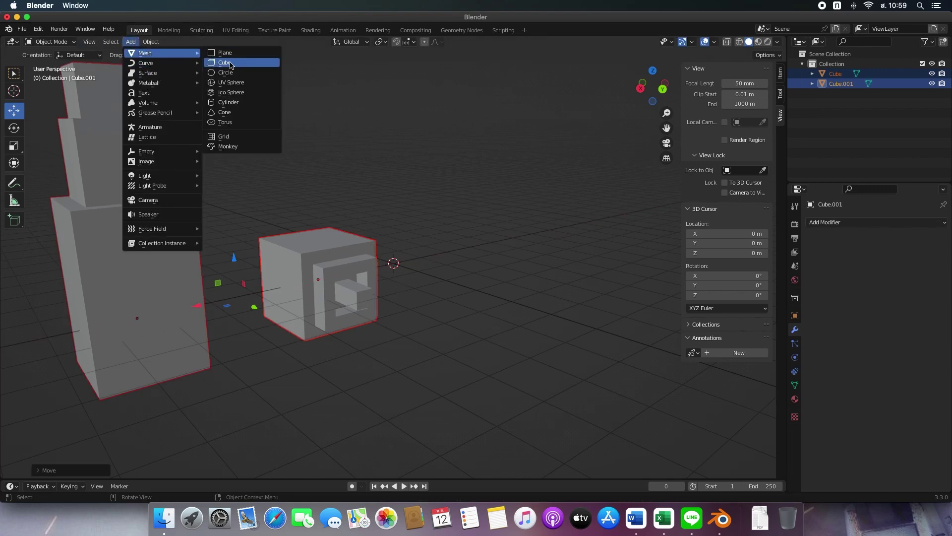
left_click(228, 63)
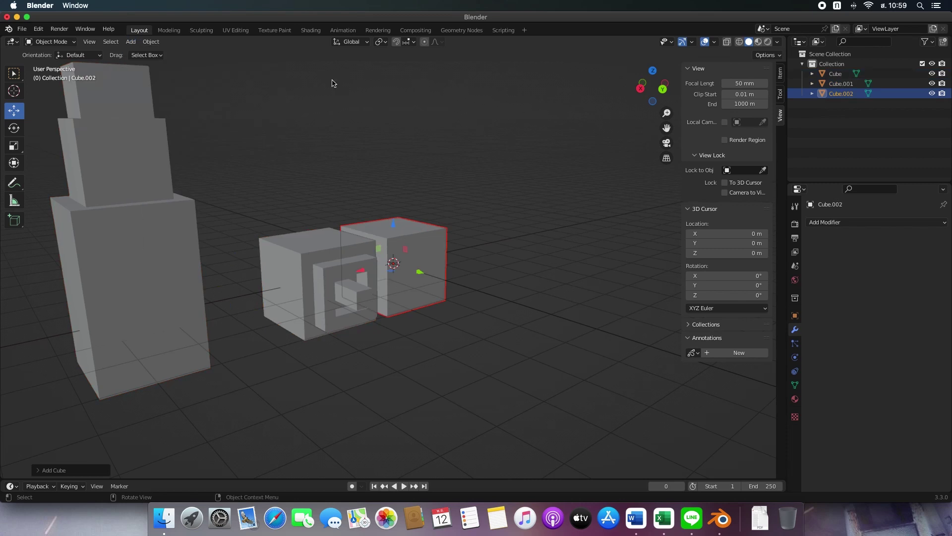
left_click(297, 268)
left_click_drag(288, 286, 253, 294)
- Put Cube.002 into Edit Mode and select only its right face
left_click(428, 278)
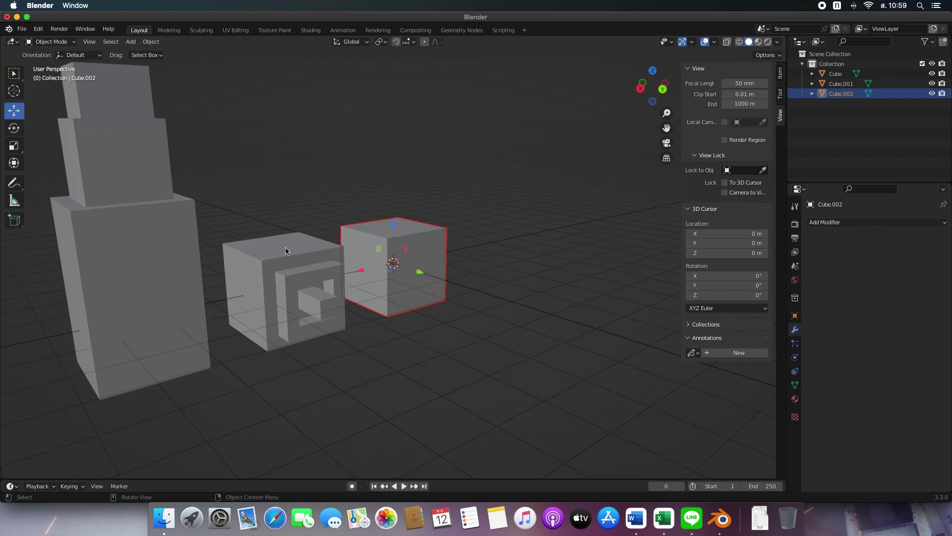
key("Tab")
left_click(440, 258)
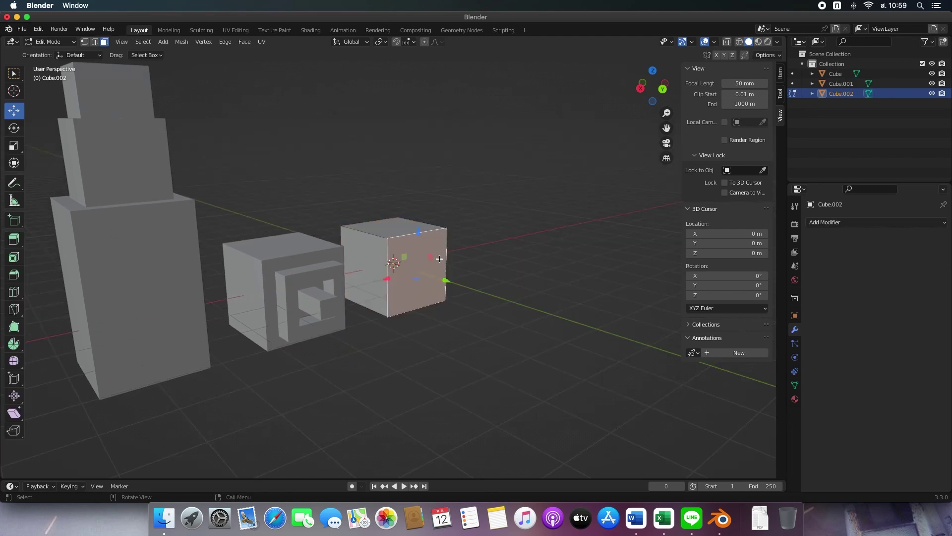
- Bevel the edges of Cube.002's selected right face with the Bevel tool
left_click(14, 278)
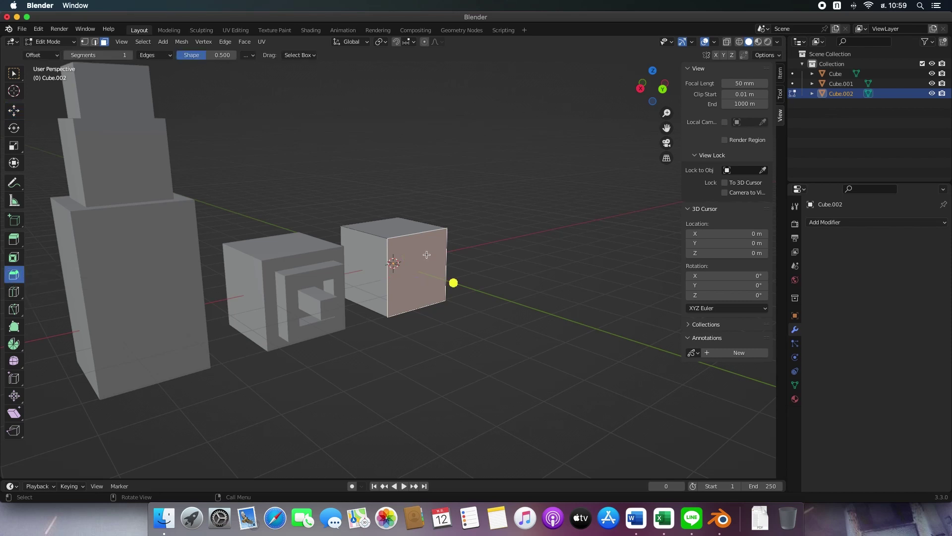
middle_click_drag(422, 254, 414, 251)
left_click_drag(445, 282, 462, 298)
scroll(394, 288, "left", 5)
scroll(358, 289, "up", 5)
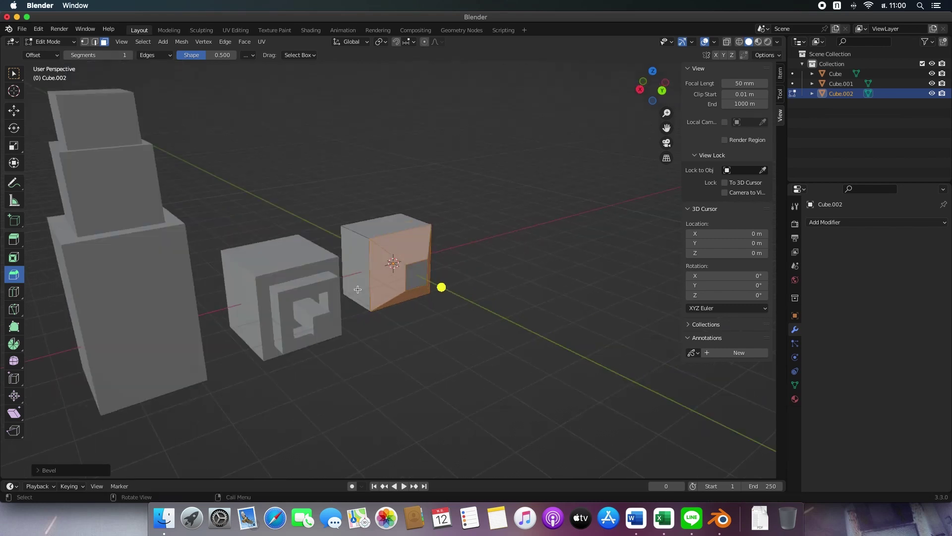
middle_click_drag(397, 273, 397, 278)
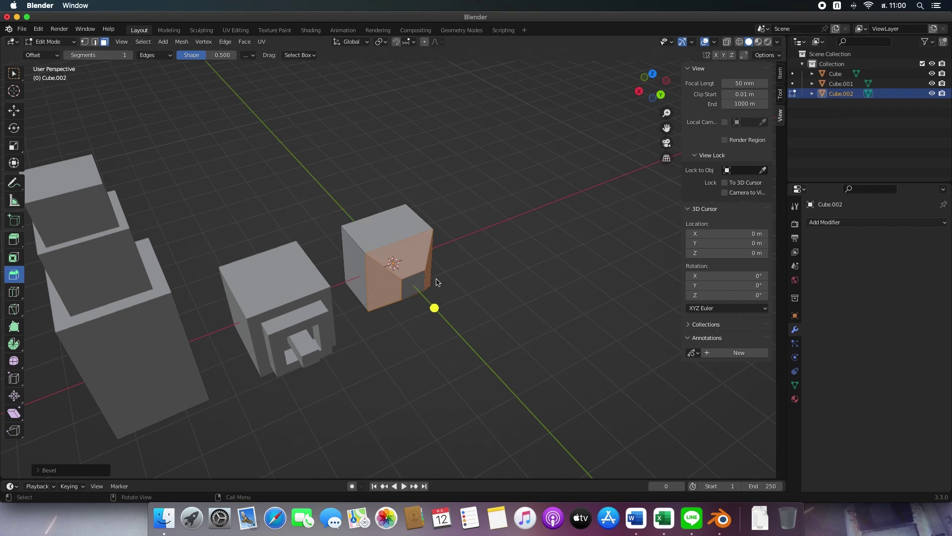
- In edge select and Local View, bevel the cube's top-left edge and lower front edge
left_click(95, 42)
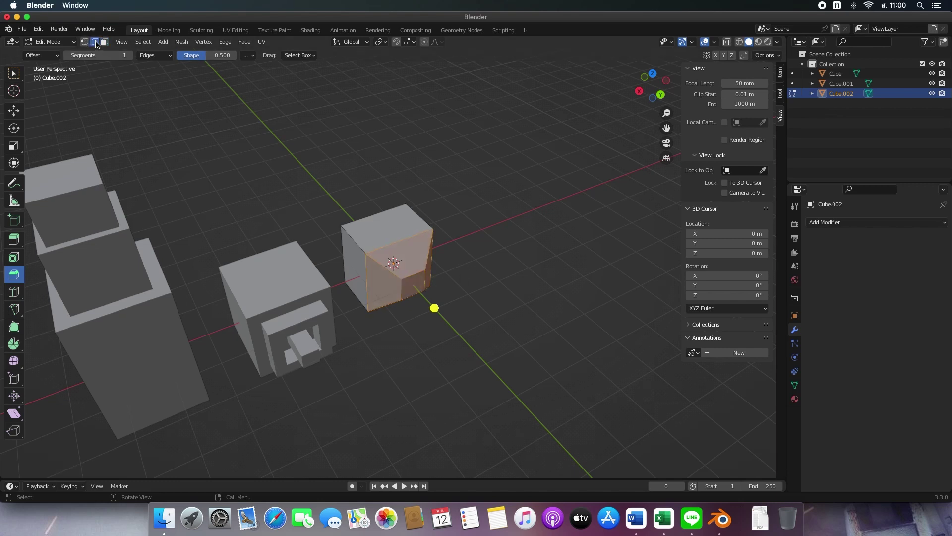
left_click(318, 221)
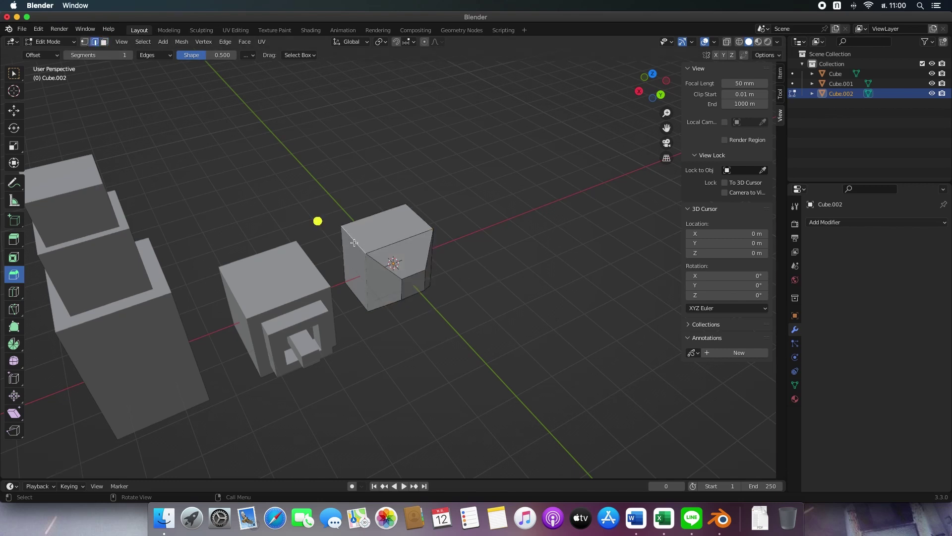
key("KP_Divide")
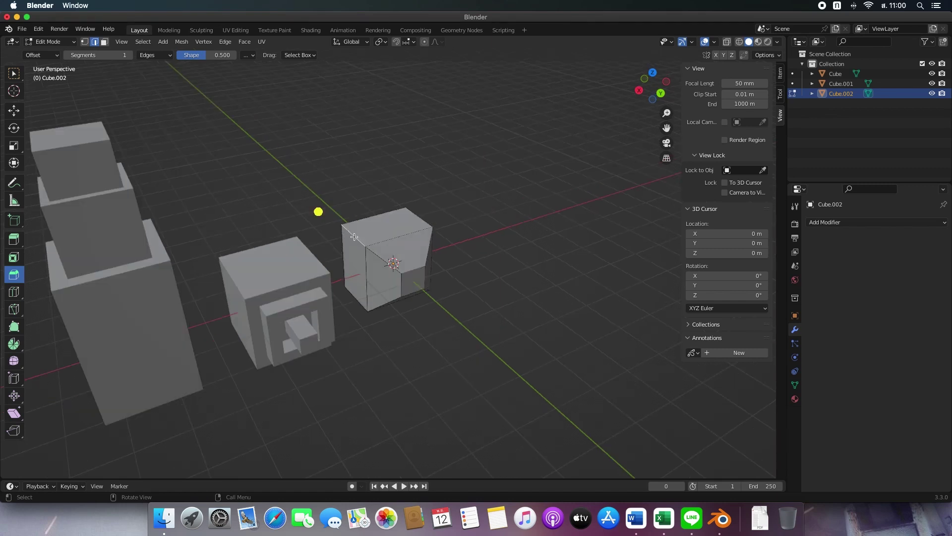
left_click_drag(197, 112, 50, 470)
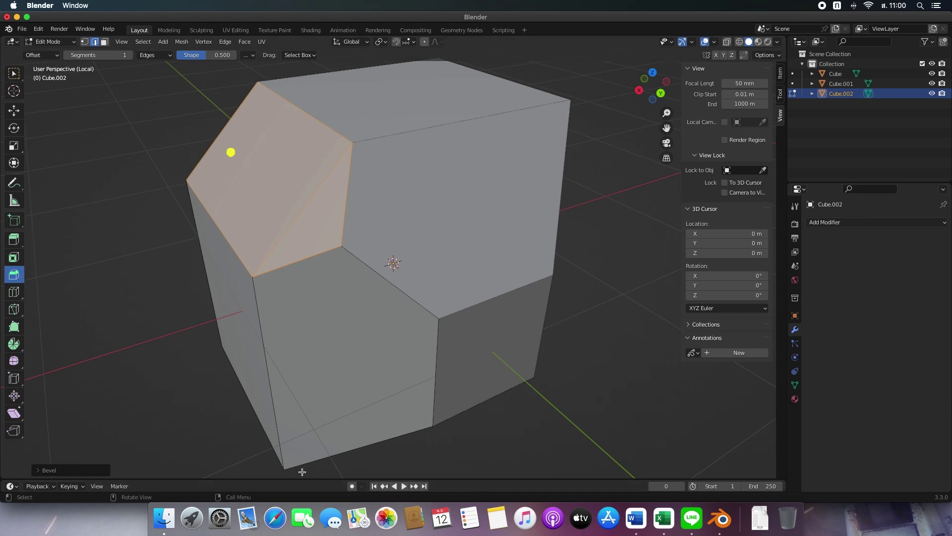
middle_click_drag(230, 152, 314, 72)
left_click(187, 366)
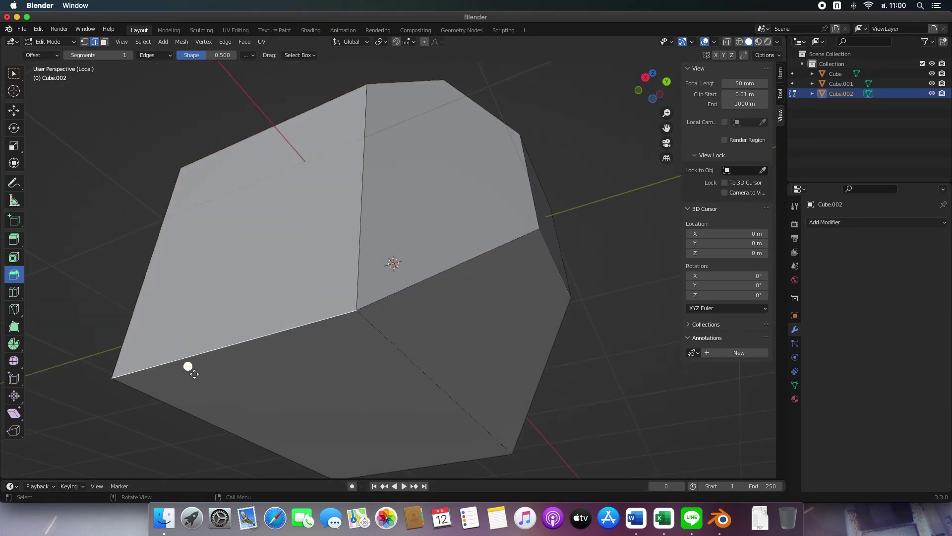
key("ctrl+b")
left_click(270, 334)
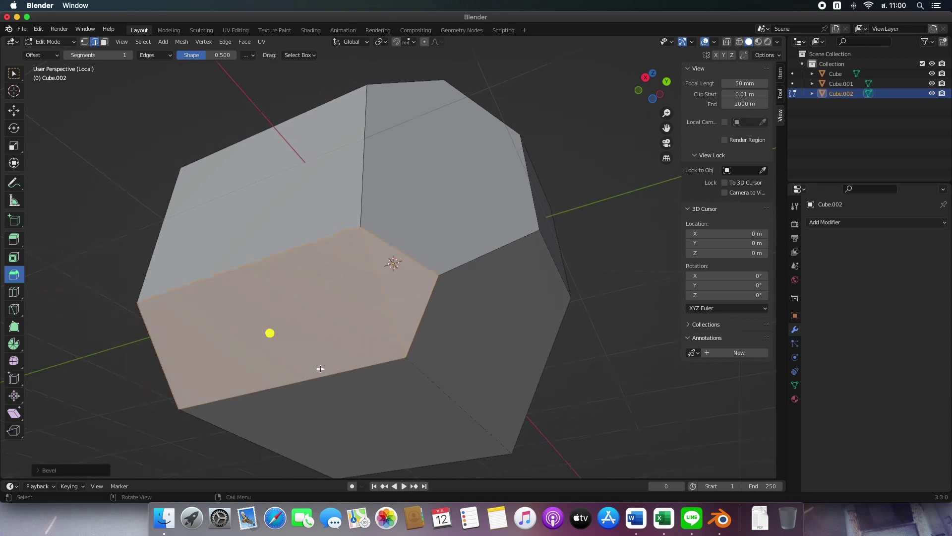
- Bevel two more edges into wide faces, then return to Object Mode and exit Local View
middle_click_drag(270, 334, 355, 260)
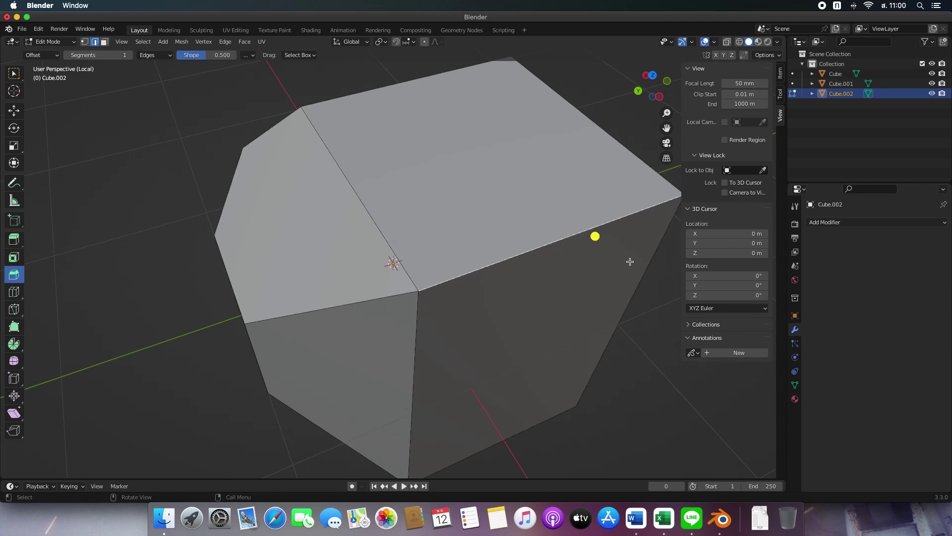
left_click_drag(595, 236, 694, 221)
left_click(490, 364)
middle_click_drag(490, 363, 533, 393)
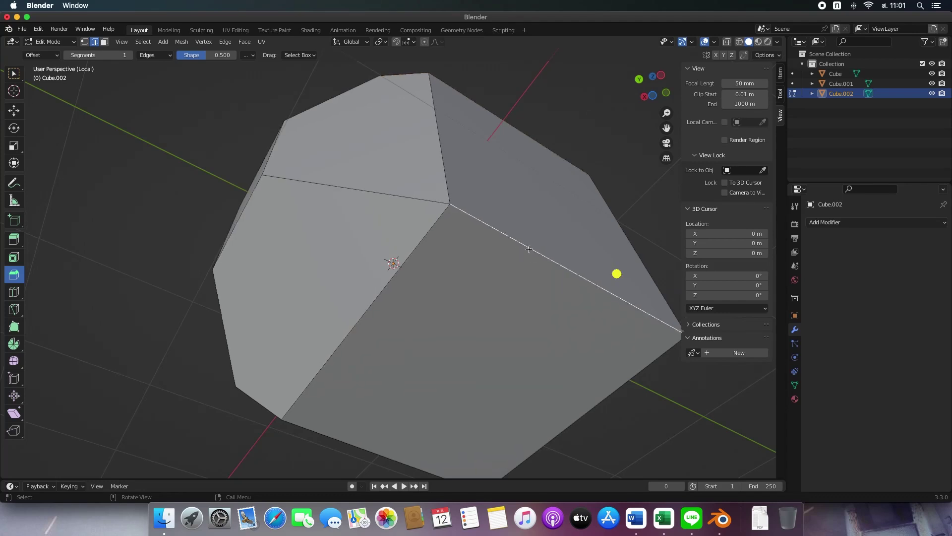
left_click_drag(617, 272, 705, 244)
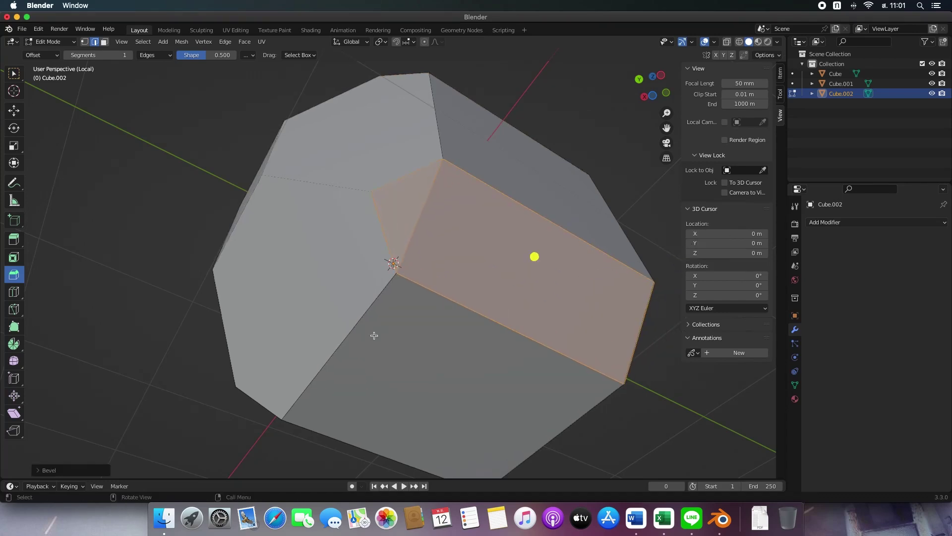
middle_click_drag(534, 255, 497, 391)
key("Tab")
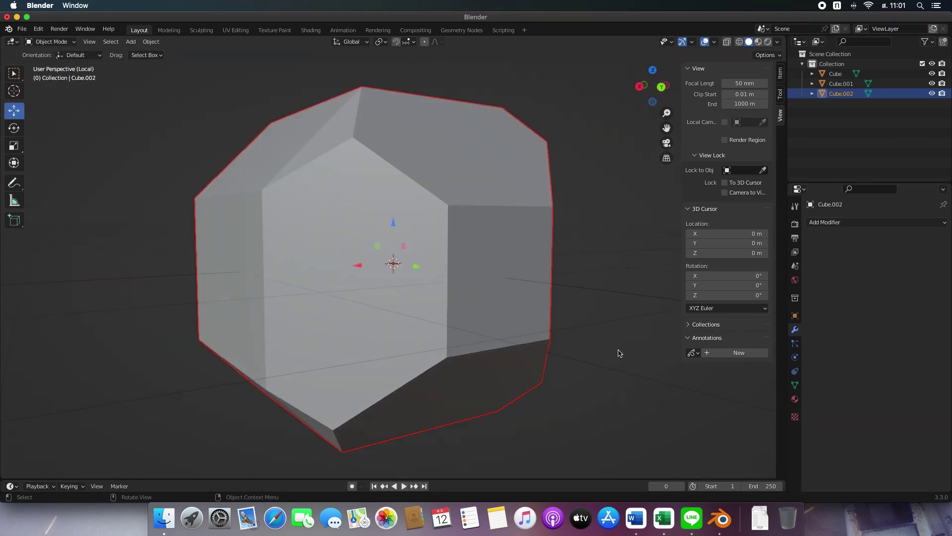
middle_click_drag(544, 340, 529, 340)
key("KP_Divide")
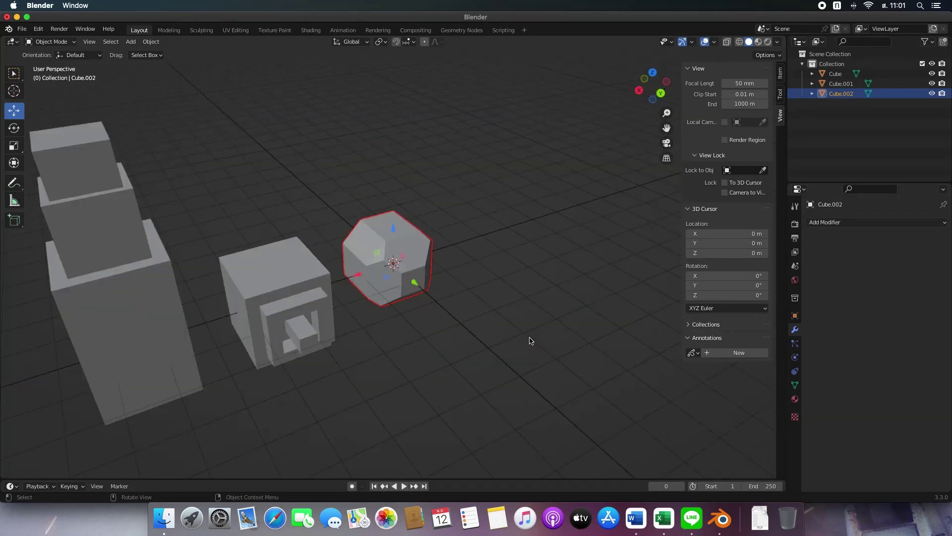
- Box-select the tower, inset cube and bevelled cube and move them about 2.8 m left
left_click(444, 355)
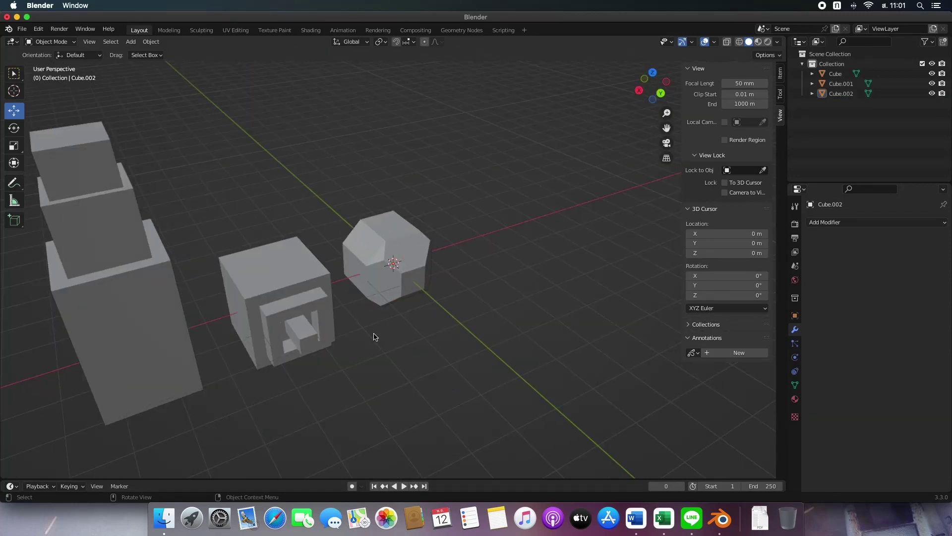
scroll(378, 334, "down", 4)
left_click_drag(121, 117, 462, 398)
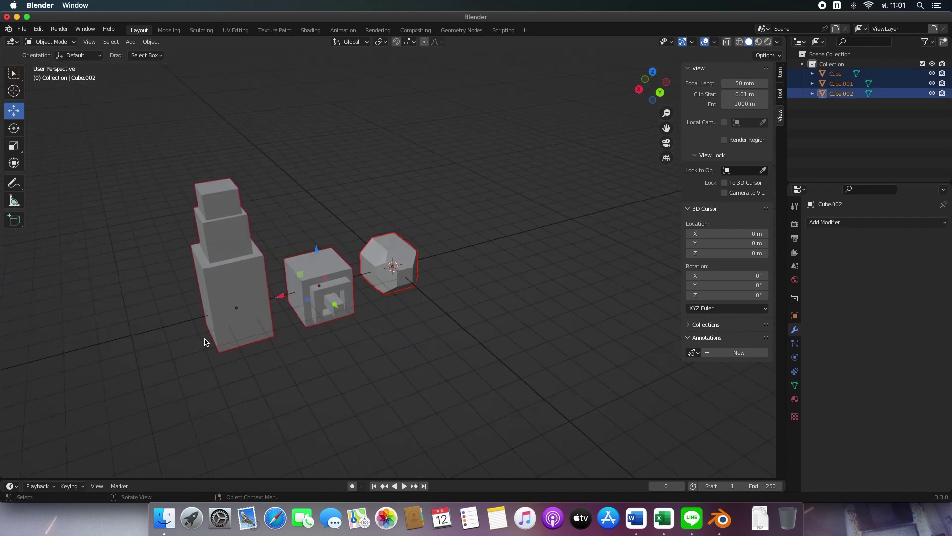
left_click_drag(290, 297, 204, 315)
- Add a fourth cube, Cube.003, at the origin and enter Edit Mode on it
left_click(151, 42)
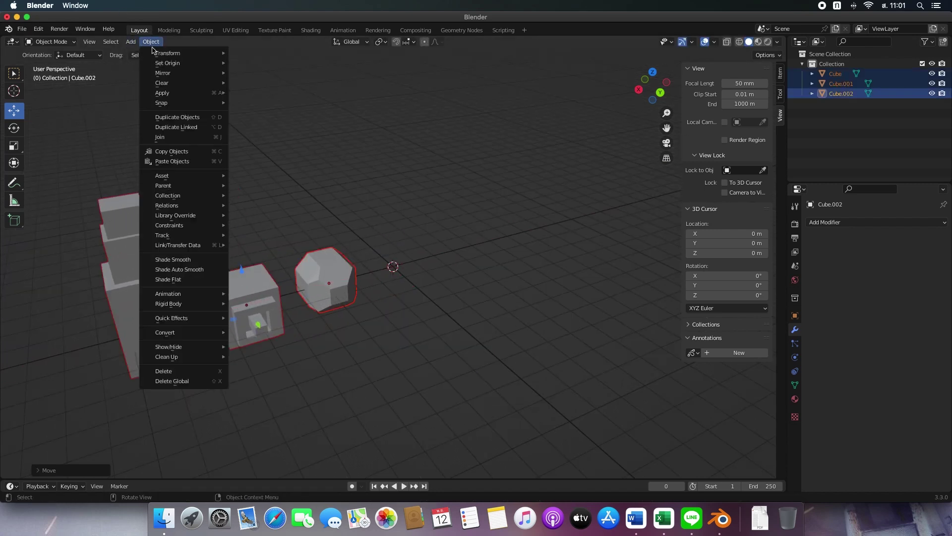
mouse_move(131, 43)
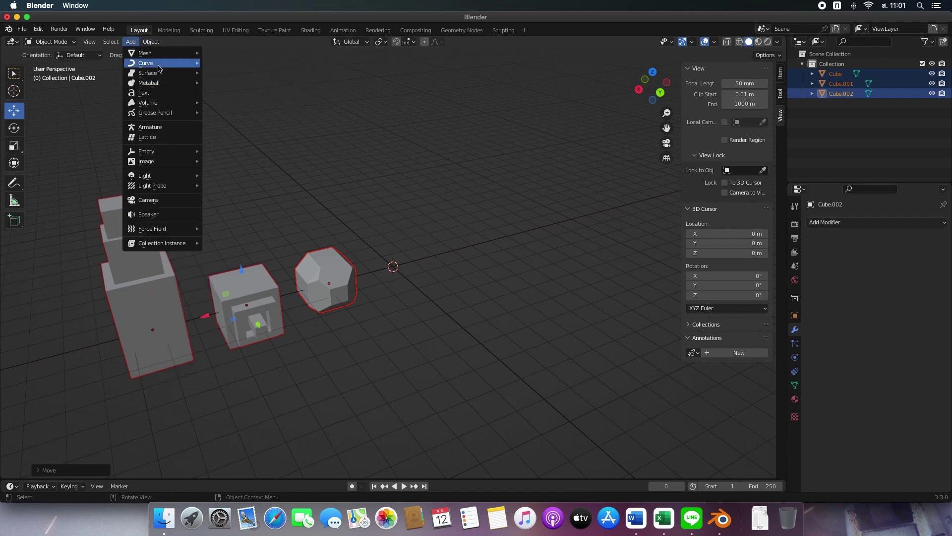
mouse_move(164, 53)
left_click(222, 63)
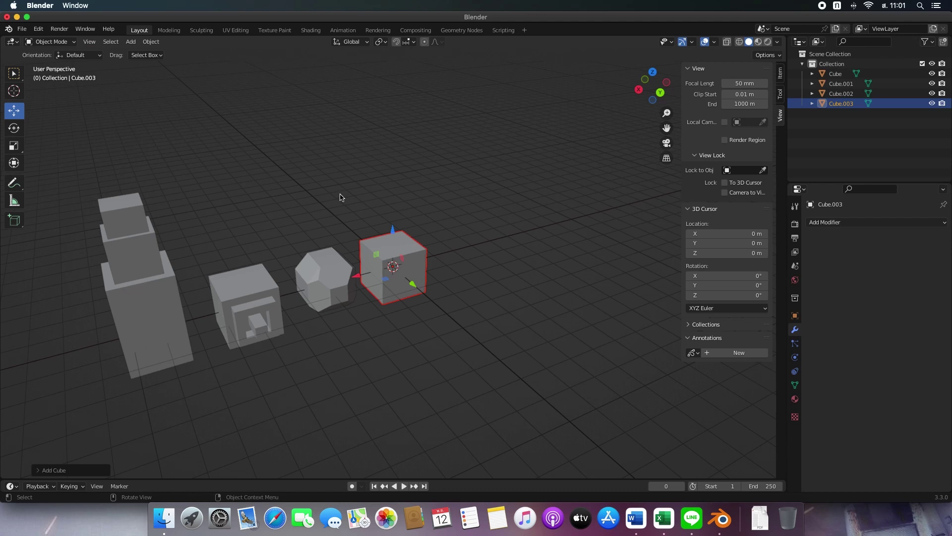
key("Tab")
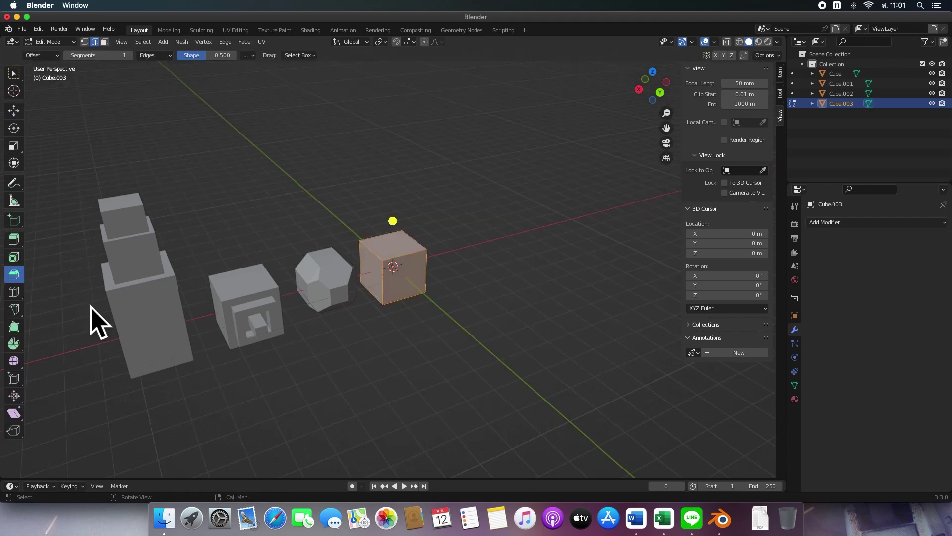
- Isolate Cube.003 and cut two edge loops around it with Loop Cut
left_click(14, 292)
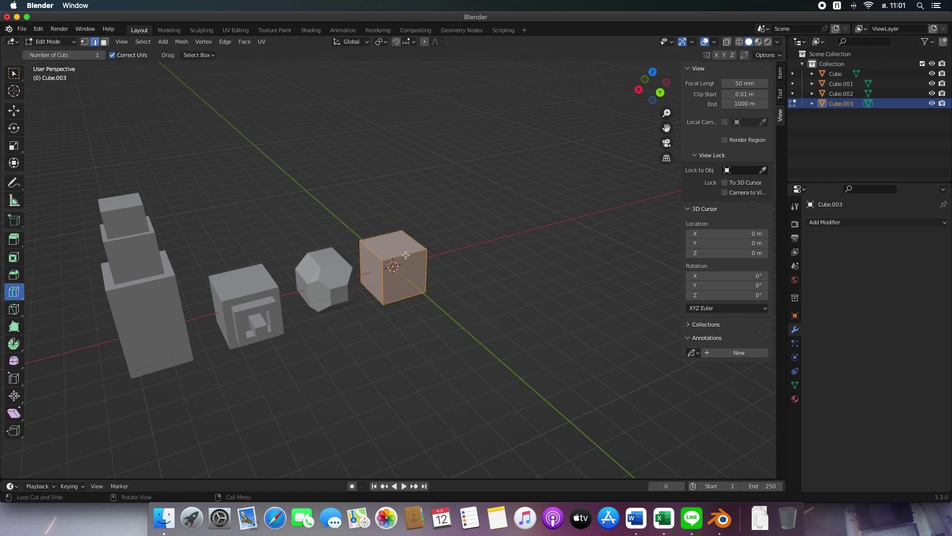
key("KP_Divide")
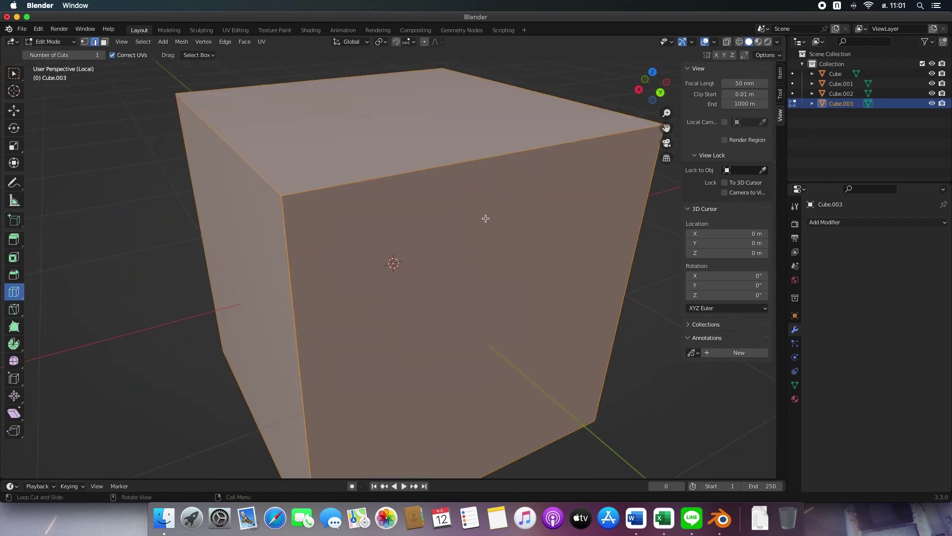
left_click(463, 204)
left_click(497, 195)
key("3")
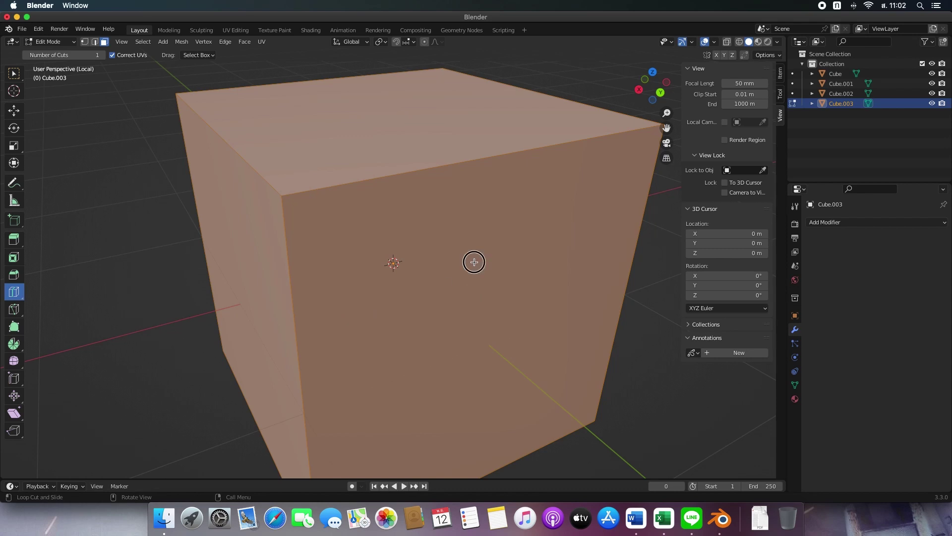
left_click_drag(472, 261, 480, 262)
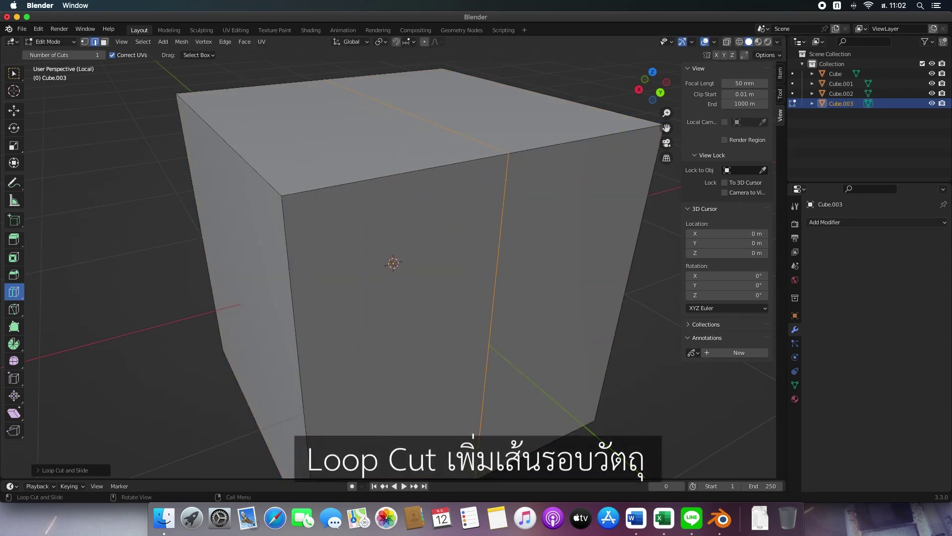
scroll(283, 250, "left", 5)
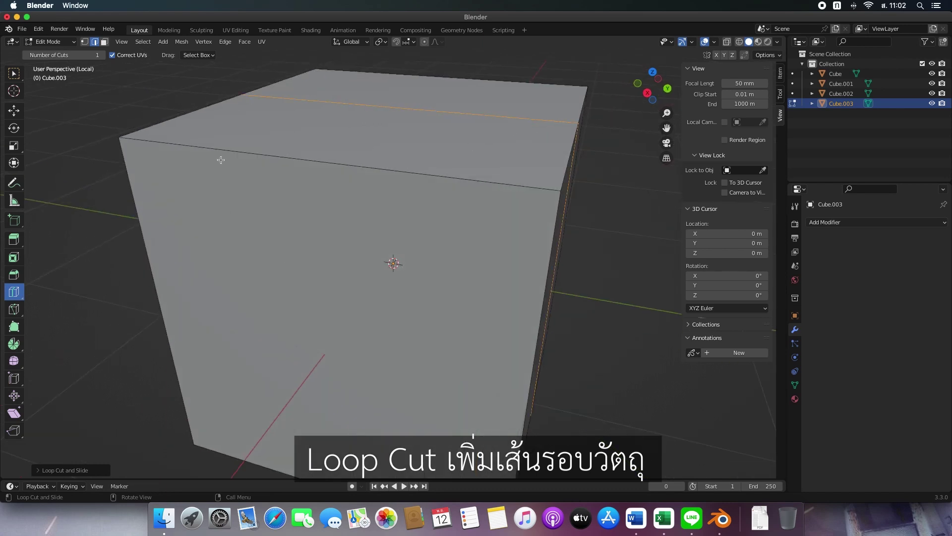
left_click_drag(230, 121, 55, 361)
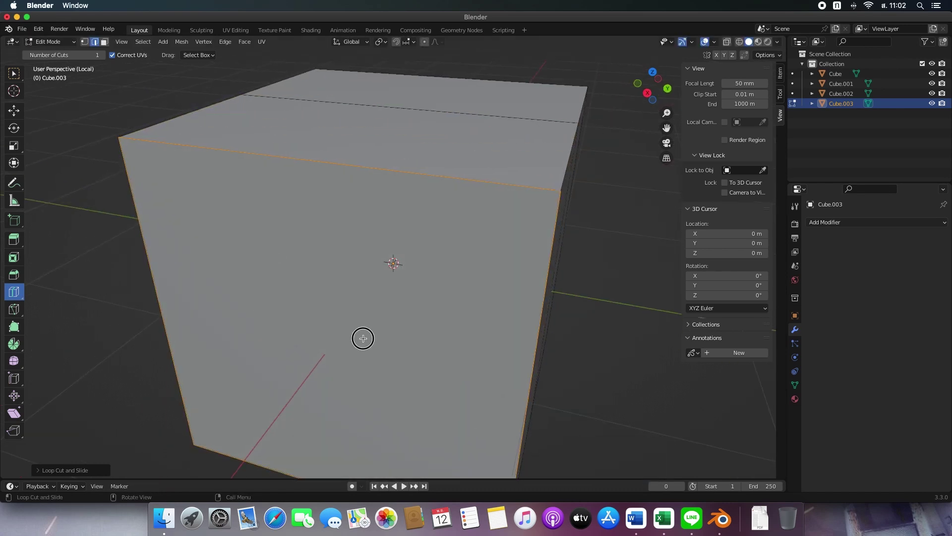
- Add a horizontal loop near the front edge and a vertical loop, sliding them up and right
middle_click_drag(423, 266, 476, 255)
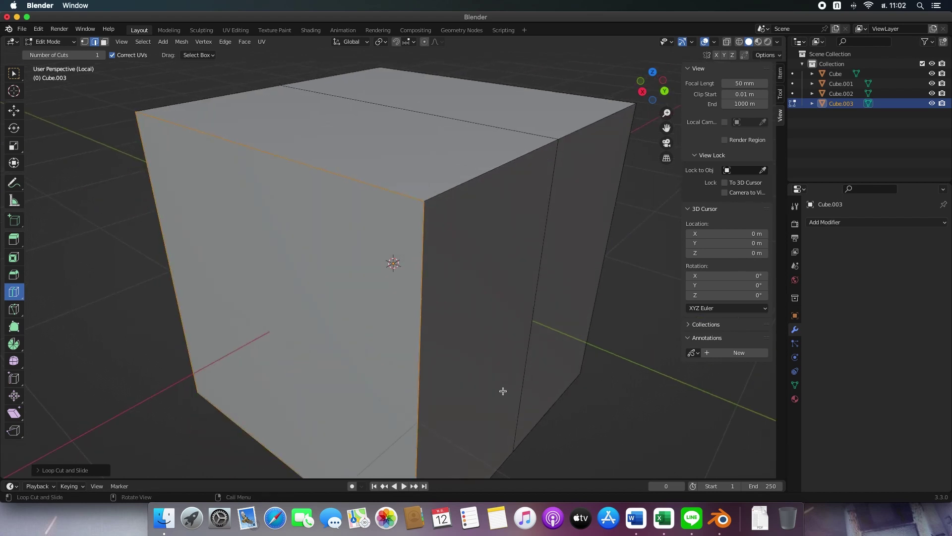
left_click_drag(507, 201, 460, 220)
scroll(467, 217, "down", 1)
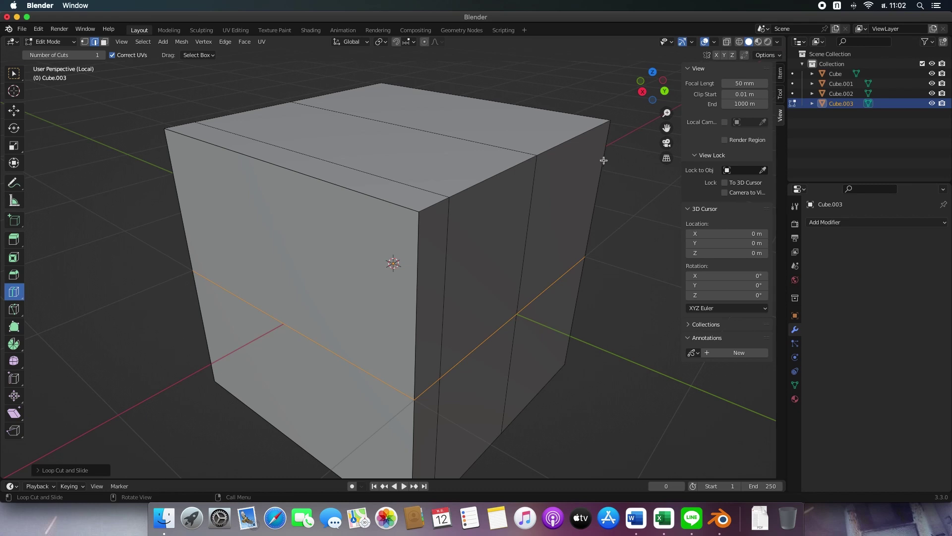
key("g")
key("g")
left_click_drag(593, 213, 597, 169)
middle_click_drag(503, 341, 507, 340)
left_click_drag(491, 445, 496, 439)
key("g")
key("g")
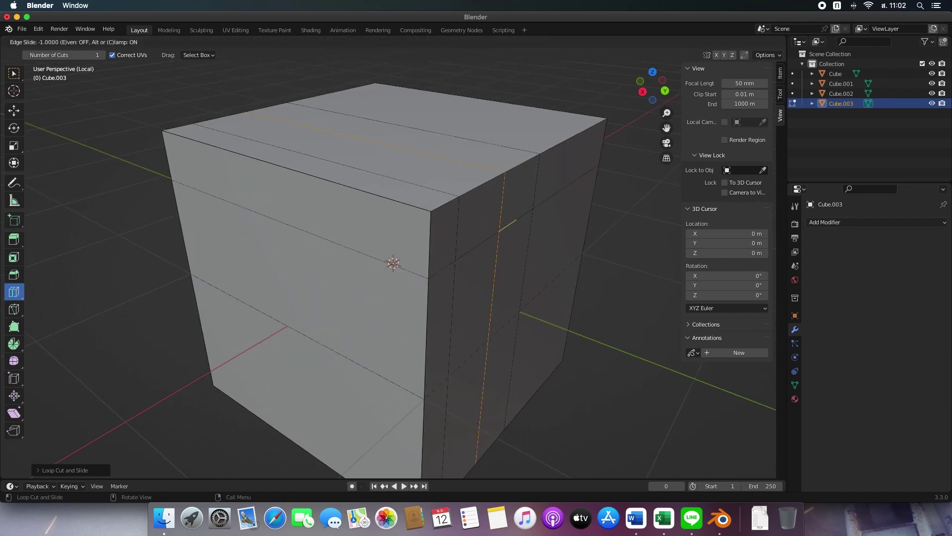
left_click_drag(501, 230, 533, 210)
left_click(533, 209)
- Cut another edge loop across Cube.003's right faces
key("x")
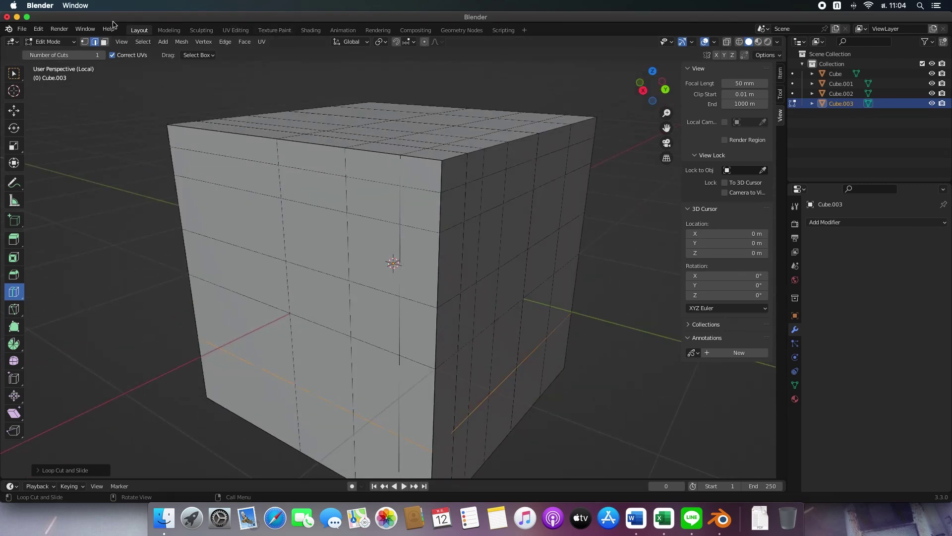
left_click(486, 246)
left_click(487, 246)
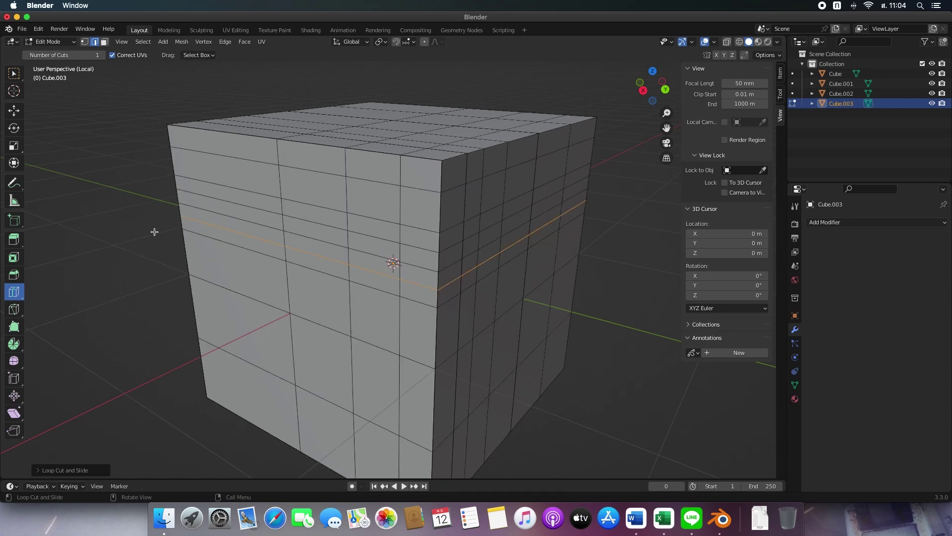
left_click(104, 42)
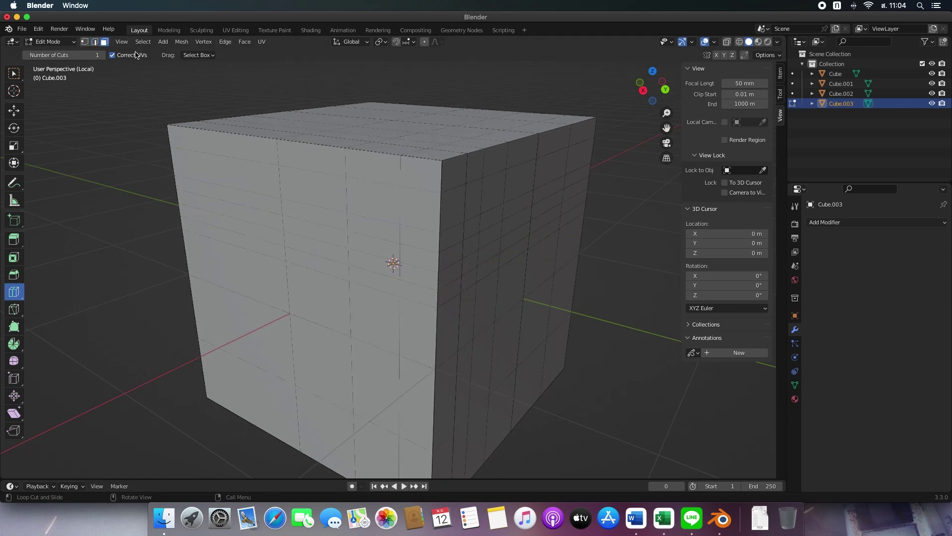
- Extrude an upper and a lower front face of Cube.003 into two slabs
left_click(14, 240)
left_click(379, 202)
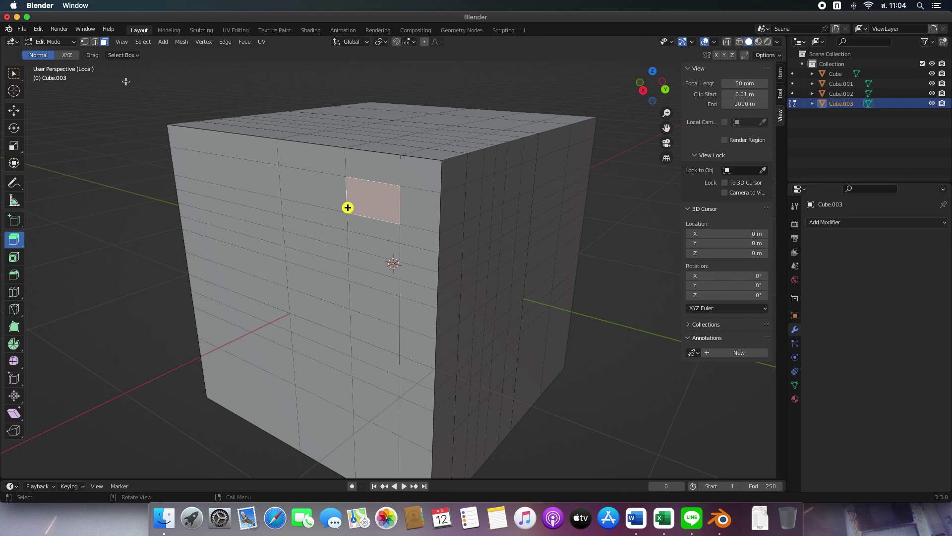
left_click_drag(347, 208, 279, 227)
left_click(370, 302)
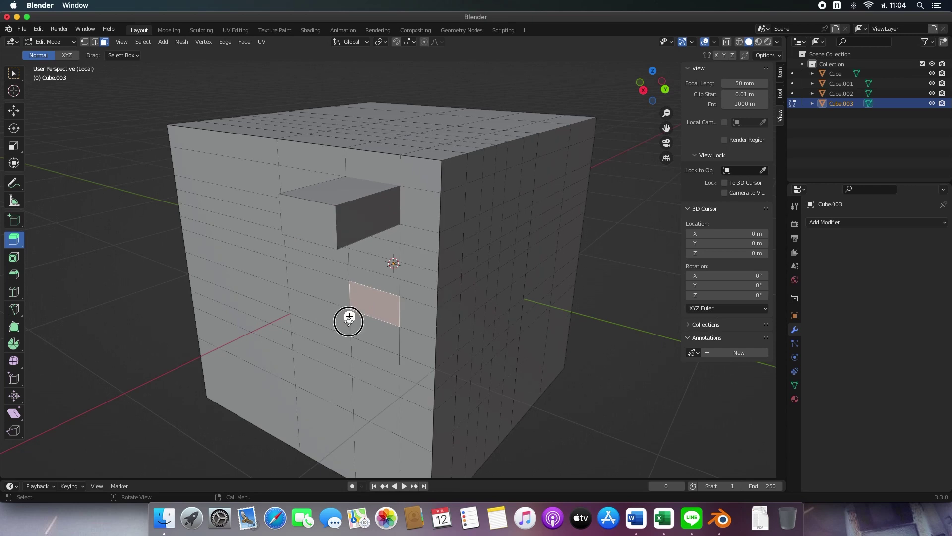
left_click_drag(347, 319, 258, 365)
- Extrude three face strips on the upper-left side leftward into slabs
left_click(198, 266)
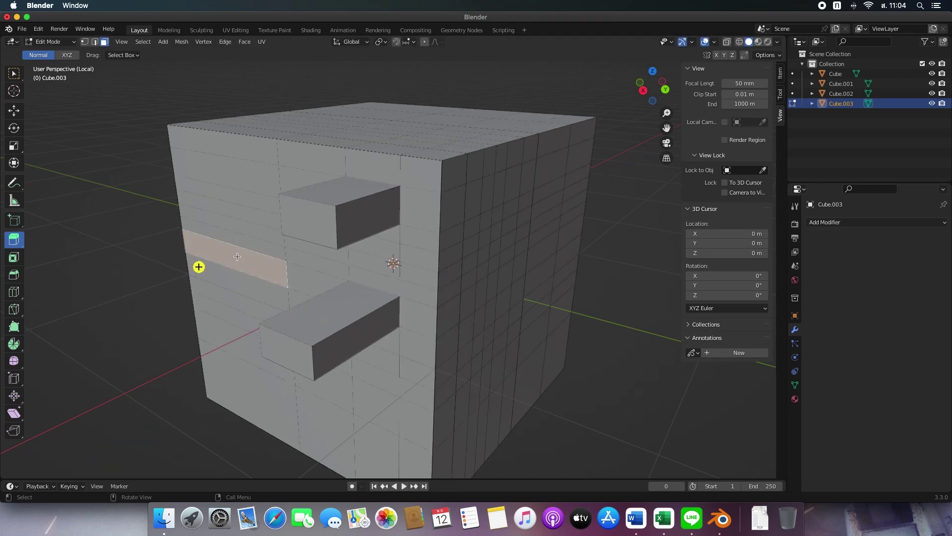
left_click_drag(198, 266, 82, 304)
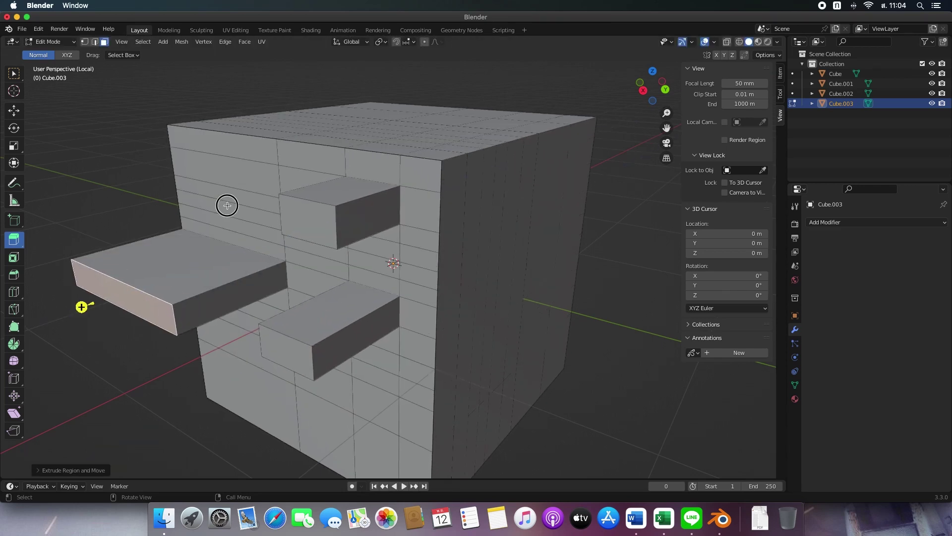
left_click(191, 215)
left_click_drag(191, 216, 81, 245)
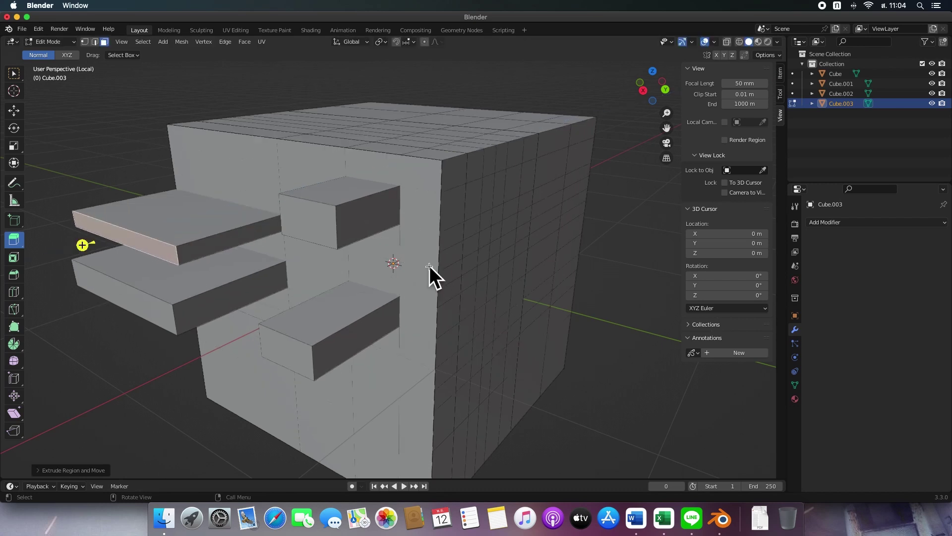
left_click(185, 148)
left_click_drag(185, 147, 122, 156)
- Extrude the bottom, lower-left, top-right and right side faces outward, then leave Local View
left_click(370, 437)
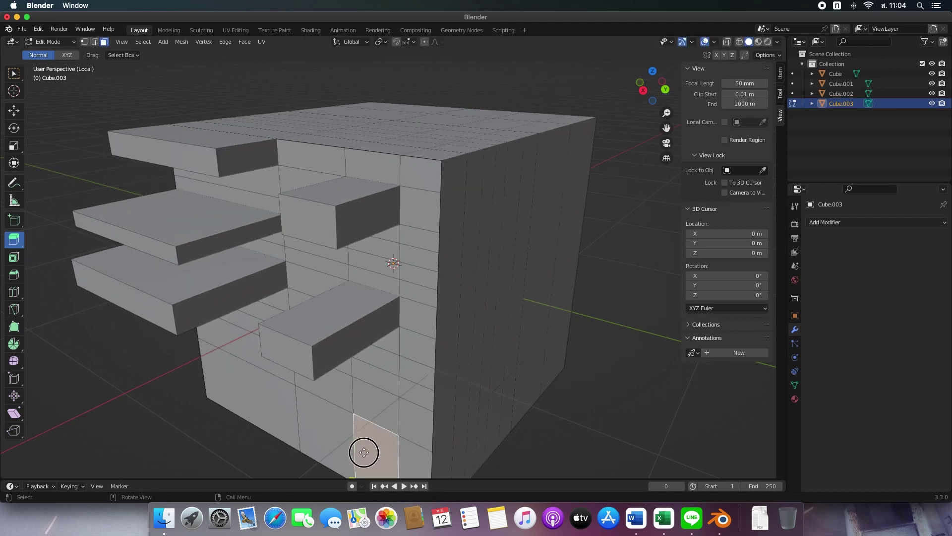
left_click_drag(363, 451, 300, 56)
left_click(215, 408)
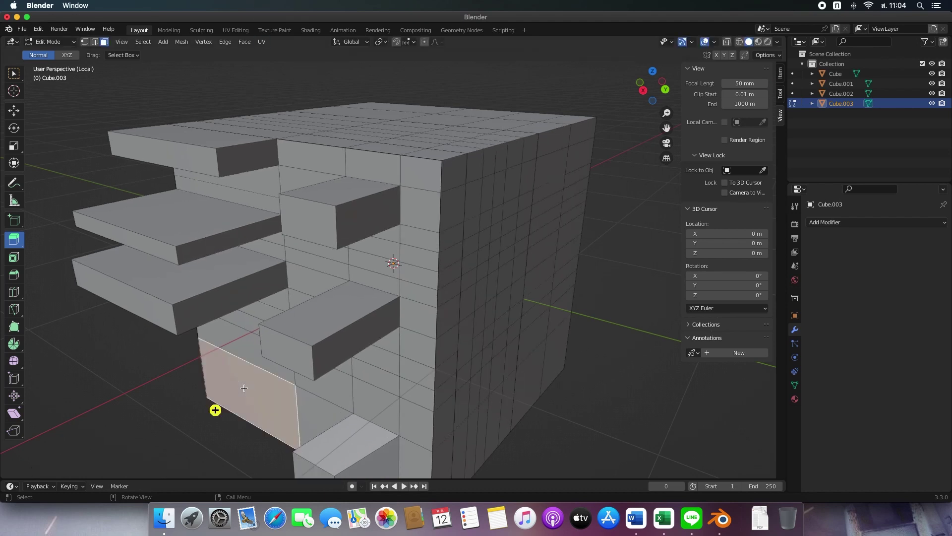
left_click_drag(215, 408, 102, 471)
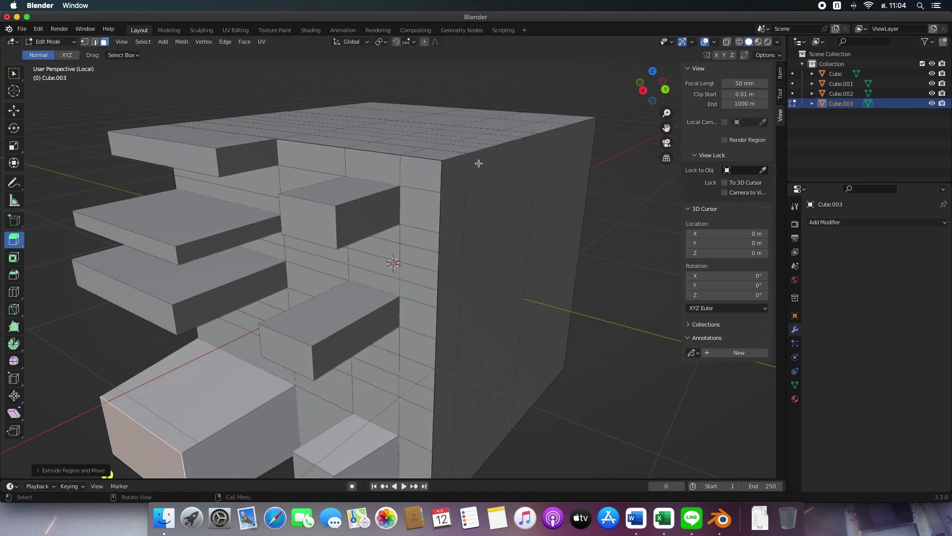
left_click(456, 170)
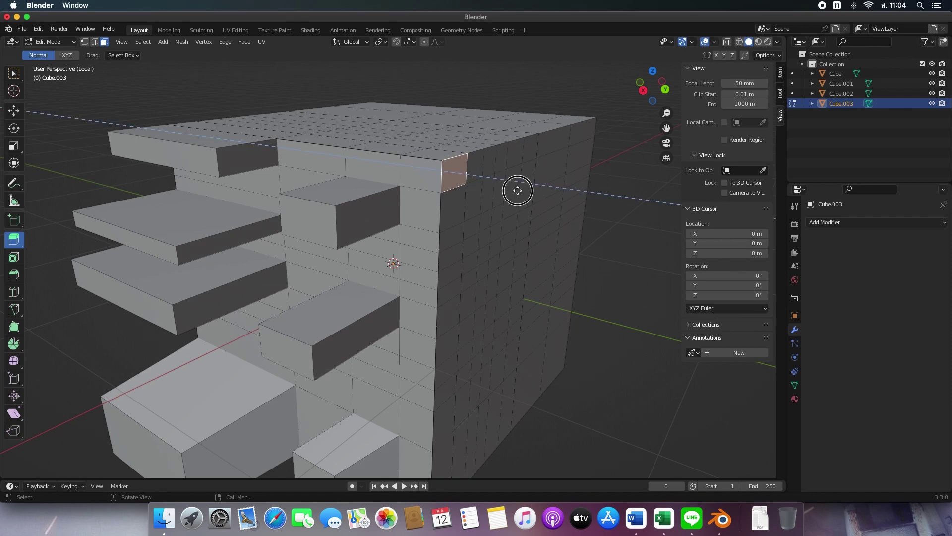
left_click_drag(514, 191, 531, 155)
left_click_drag(571, 189, 707, 161)
left_click(458, 254)
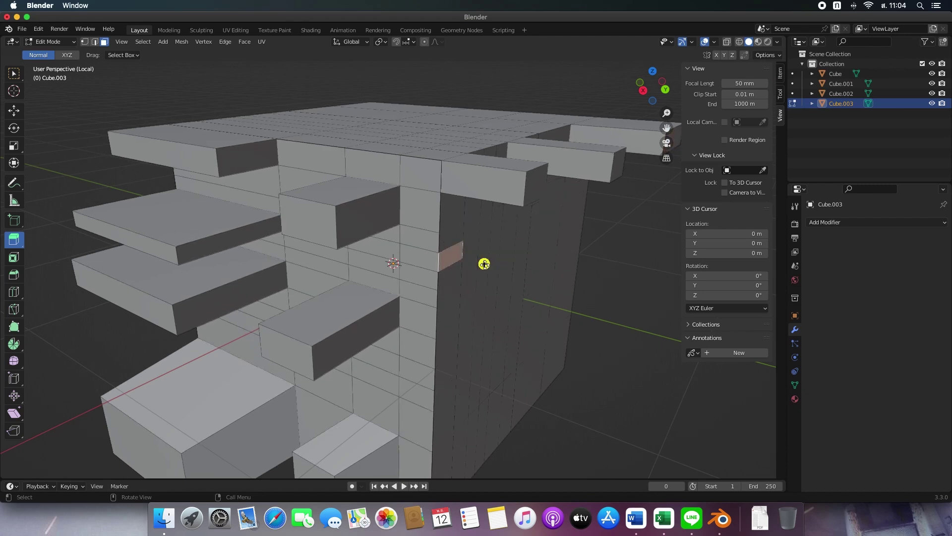
left_click_drag(485, 266, 610, 311)
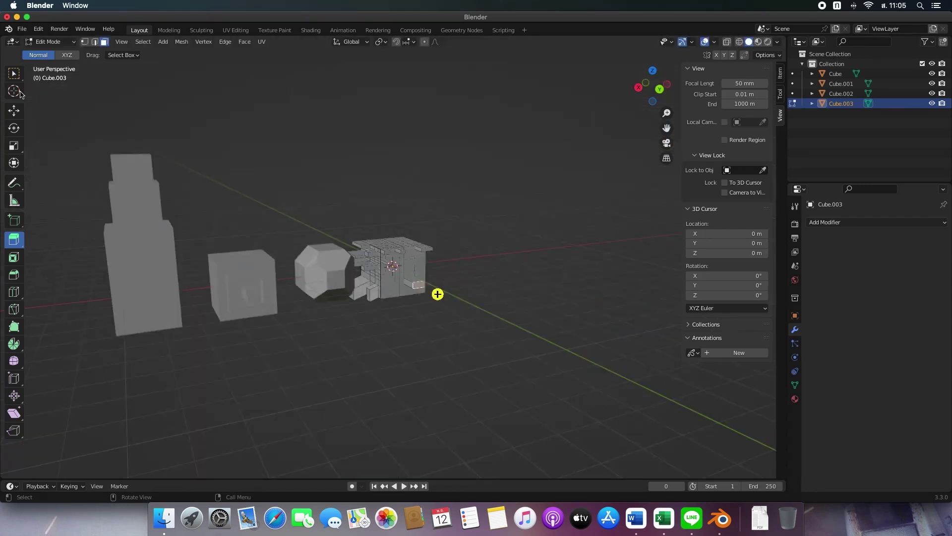
key("shift+space")
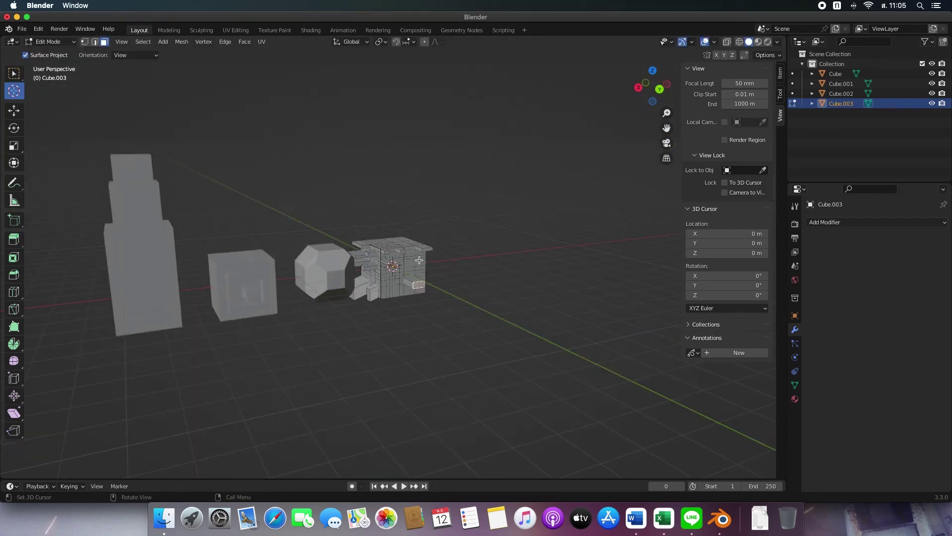
- Return to Object Mode, move Cube.003 right along X, and inspect the four-model row
key("Tab")
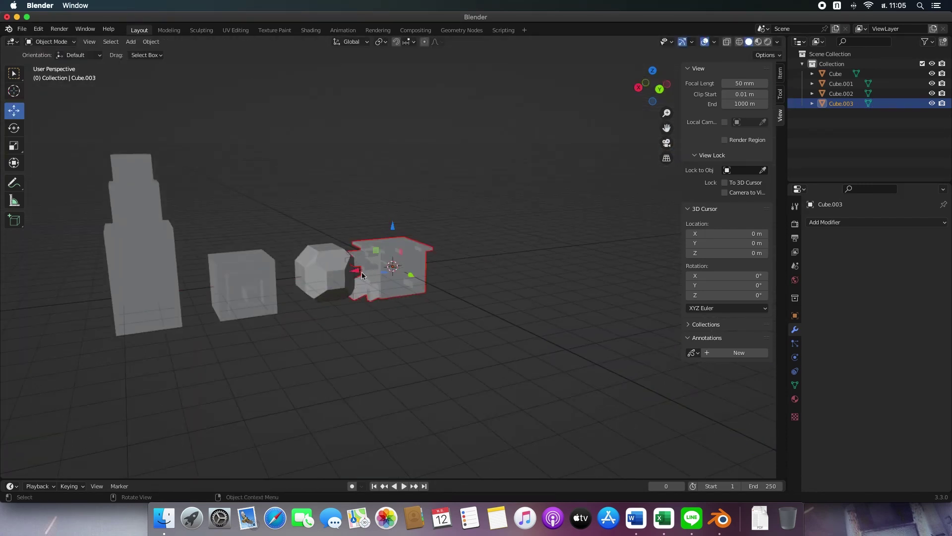
left_click_drag(362, 275, 397, 287)
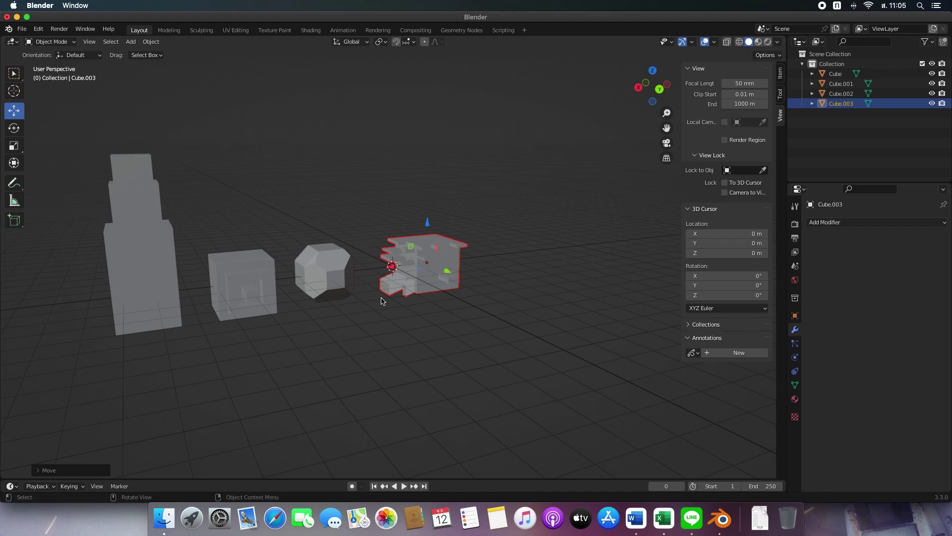
scroll(355, 300, "up", 10)
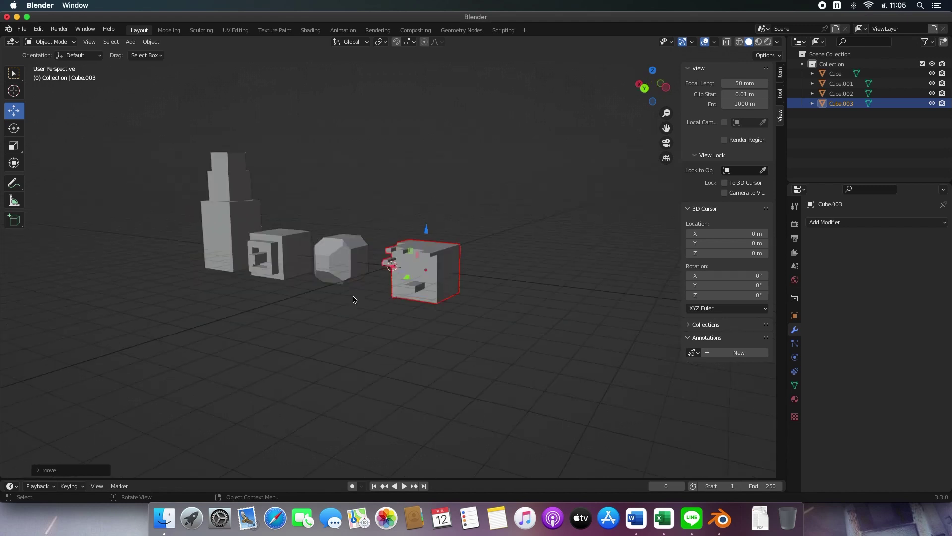
scroll(353, 299, "down", 5)
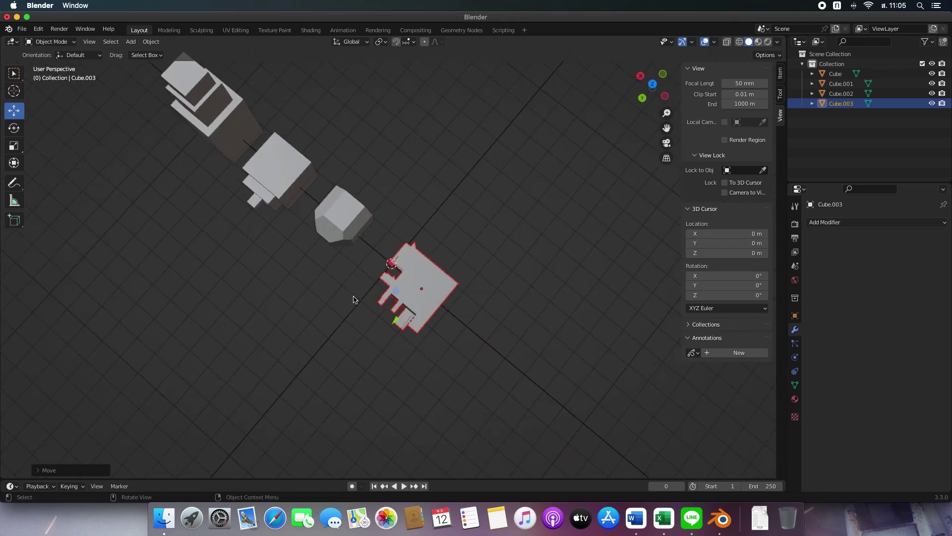
scroll(352, 299, "down", 4)
scroll(425, 323, "down", 3)
scroll(425, 323, "down", 5)
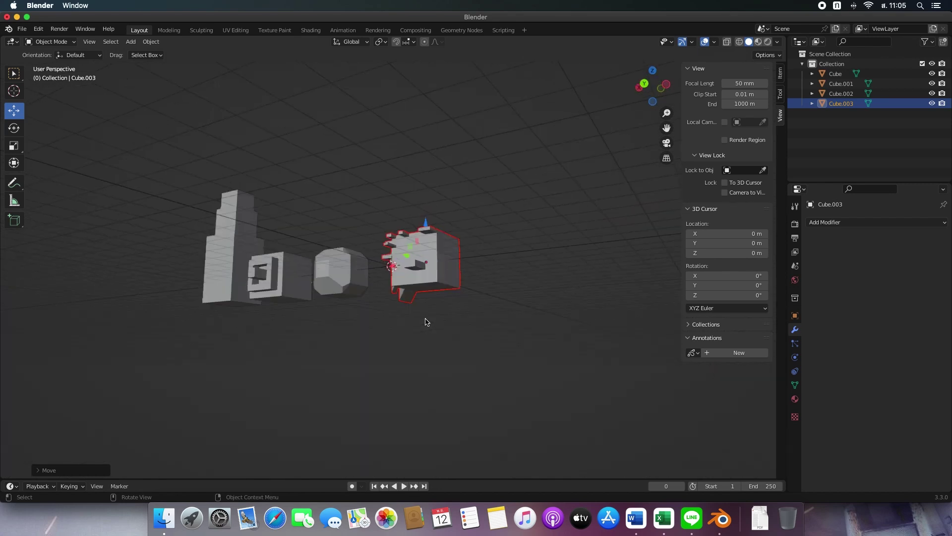
scroll(424, 321, "up", 5)
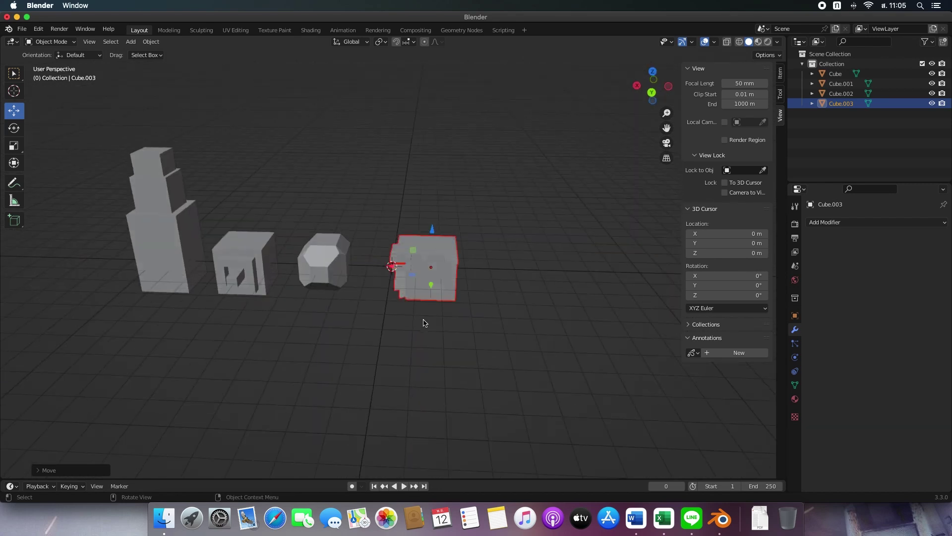
scroll(428, 320, "up", 8)
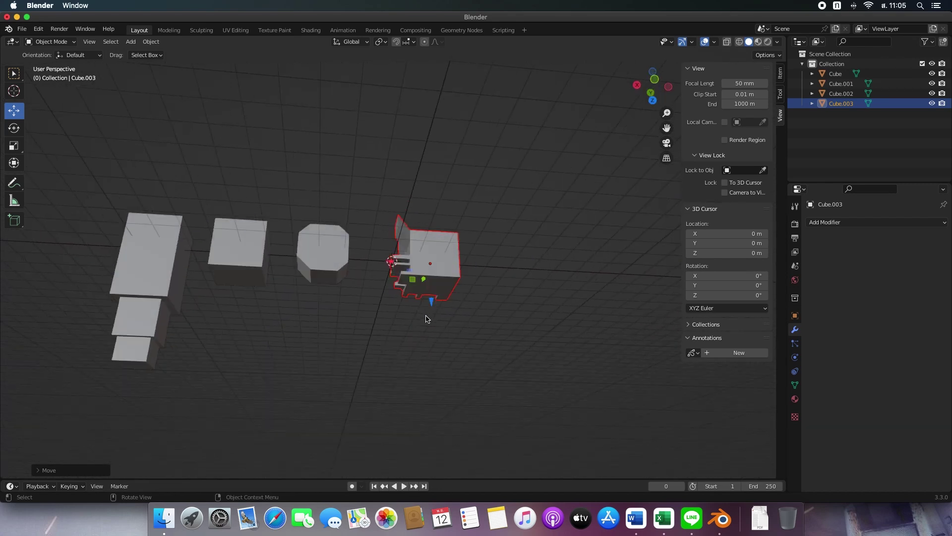
scroll(425, 320, "down", 8)
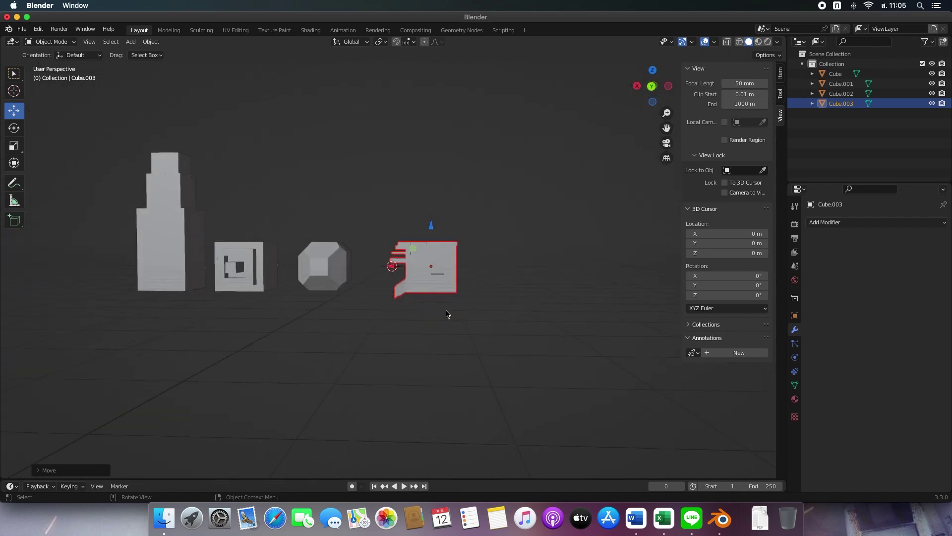
scroll(410, 314, "right", 3)
scroll(447, 302, "up", 5)
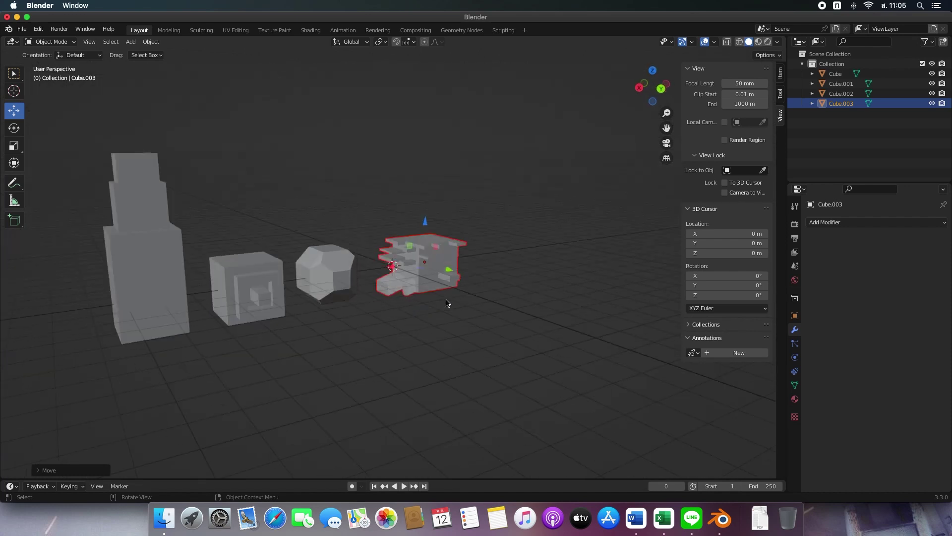
scroll(403, 315, "right", 4)
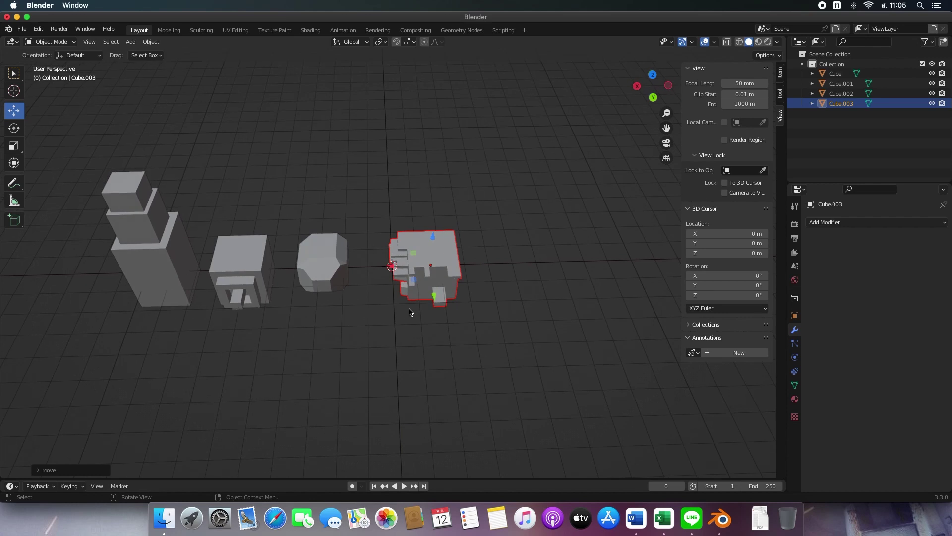